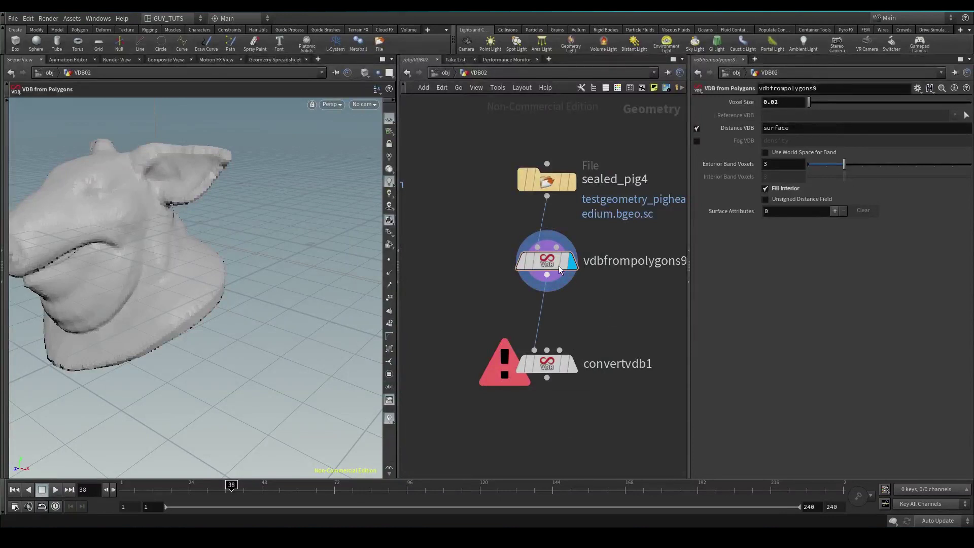
Nudge convertvdb1 higher in the network and make it the displayed, selected node.
mouse_move(551, 365)
left_click_drag(551, 366, 551, 346)
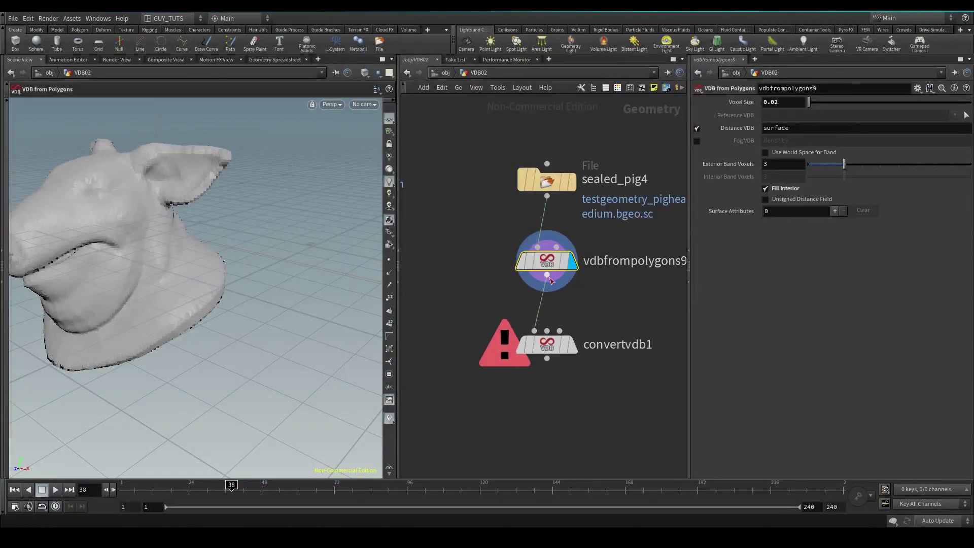
left_click(570, 350)
left_click(558, 347)
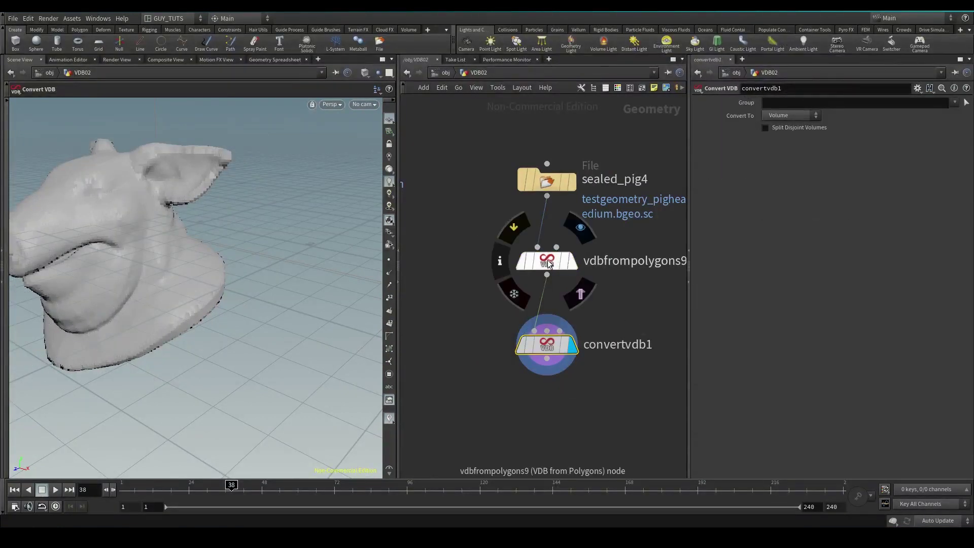
Review the info panels of vdbfrompolygons9 and convertvdb1 for their voxel statistics.
middle_click_drag(551, 264, 559, 269)
middle_click_drag(637, 221, 609, 249)
middle_click(560, 350)
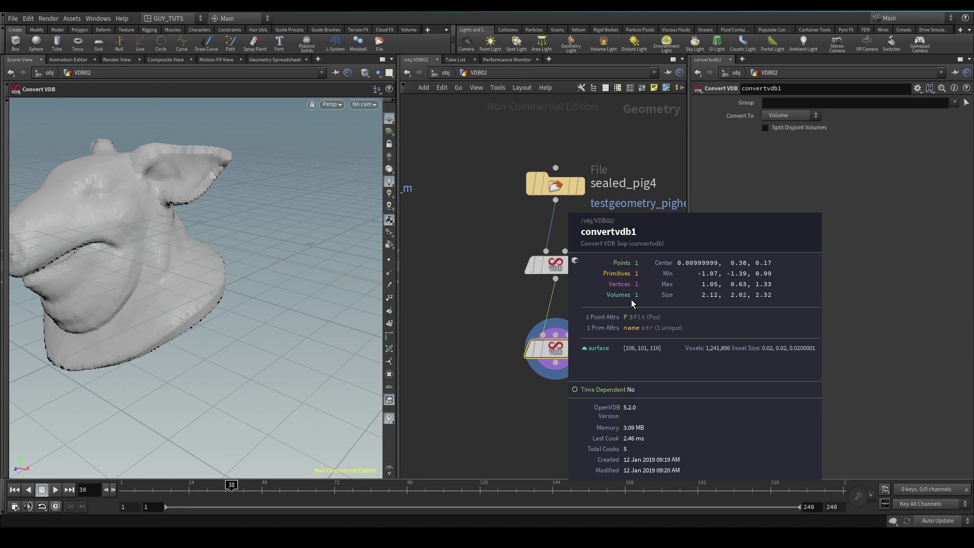
middle_click_drag(627, 414, 540, 348)
key("Tab")
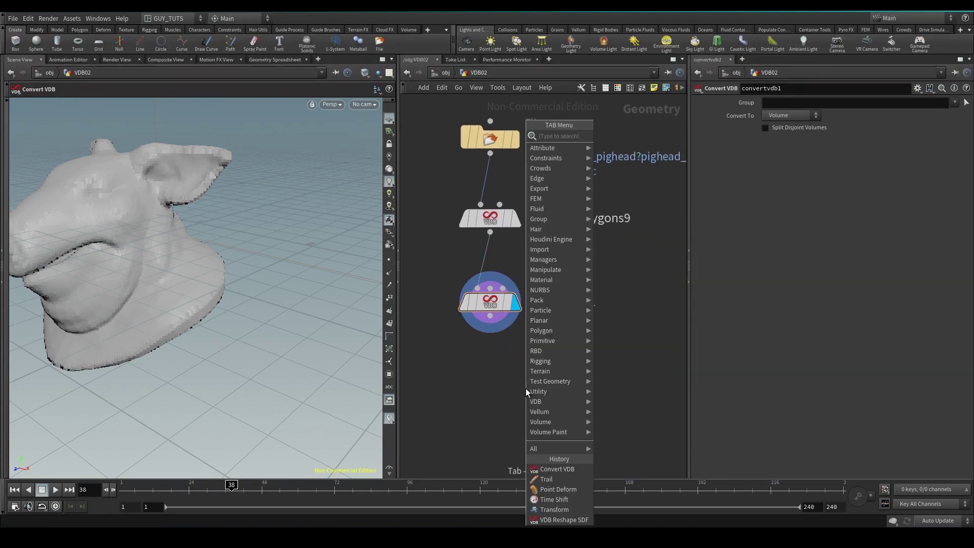
type("volume")
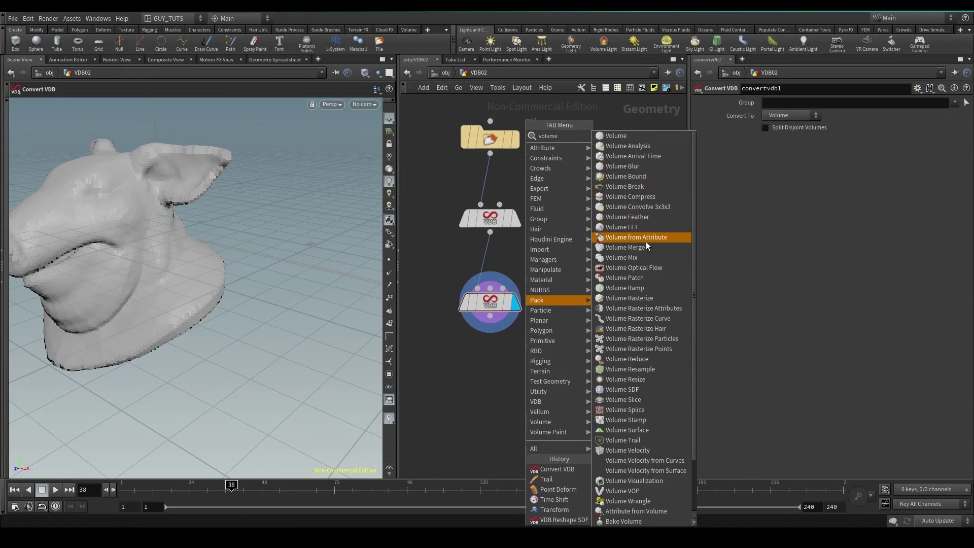
left_click(652, 150)
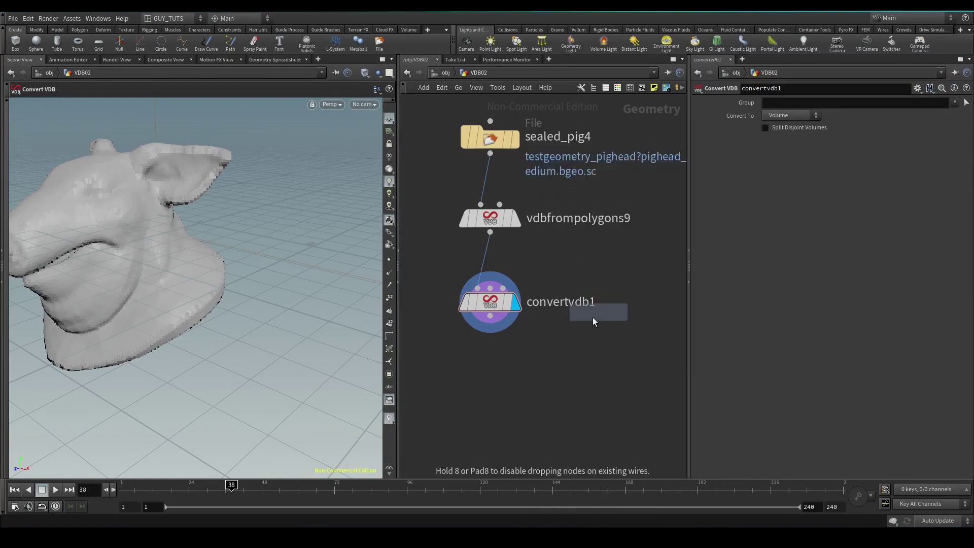
left_click(555, 369)
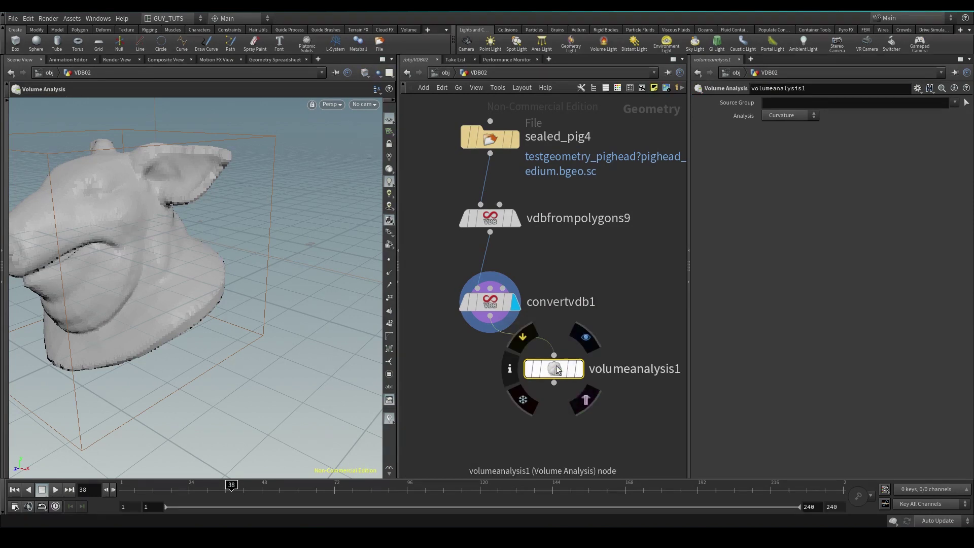
key("ctrl+z")
left_click(797, 120)
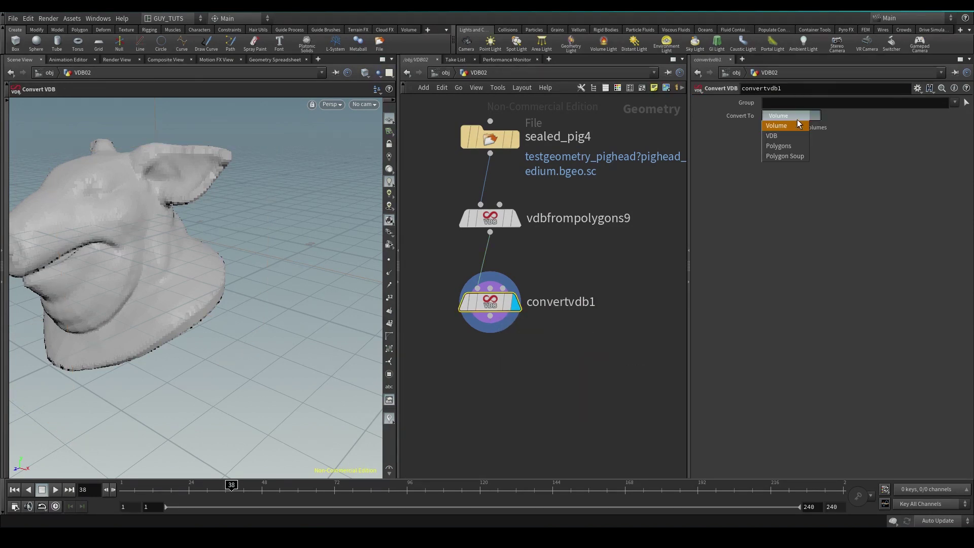
Set convertvdb1 to convert to VDB and try VDB Class SDF to Fog.
left_click(775, 135)
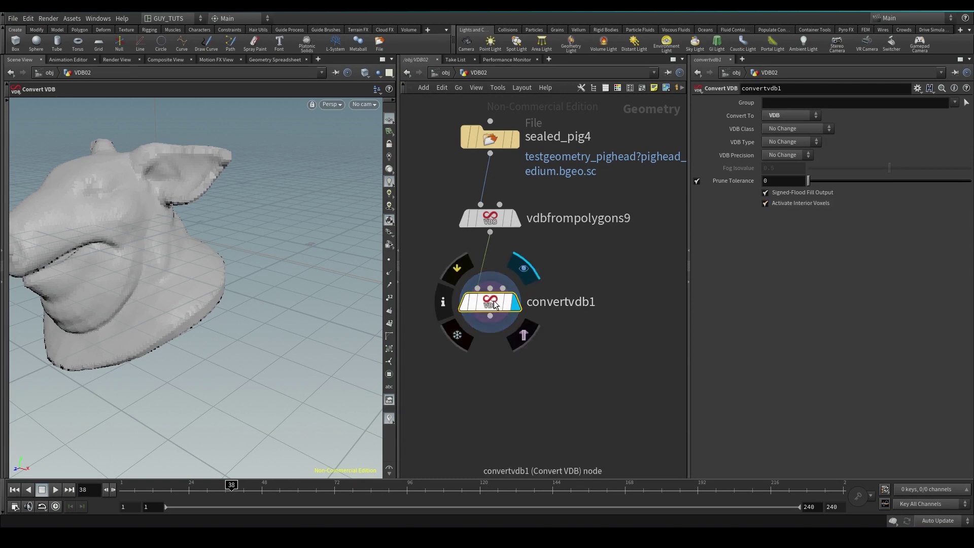
left_click(784, 130)
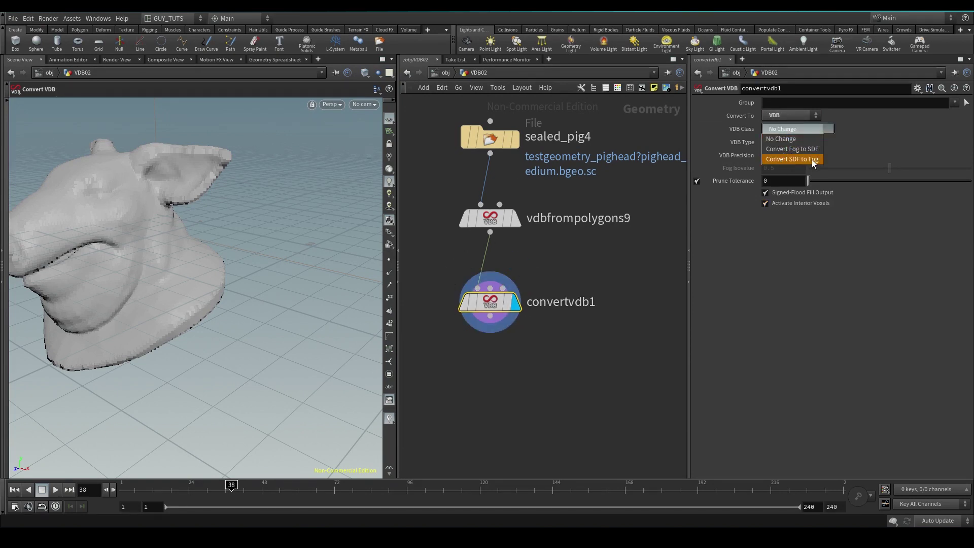
left_click(811, 160)
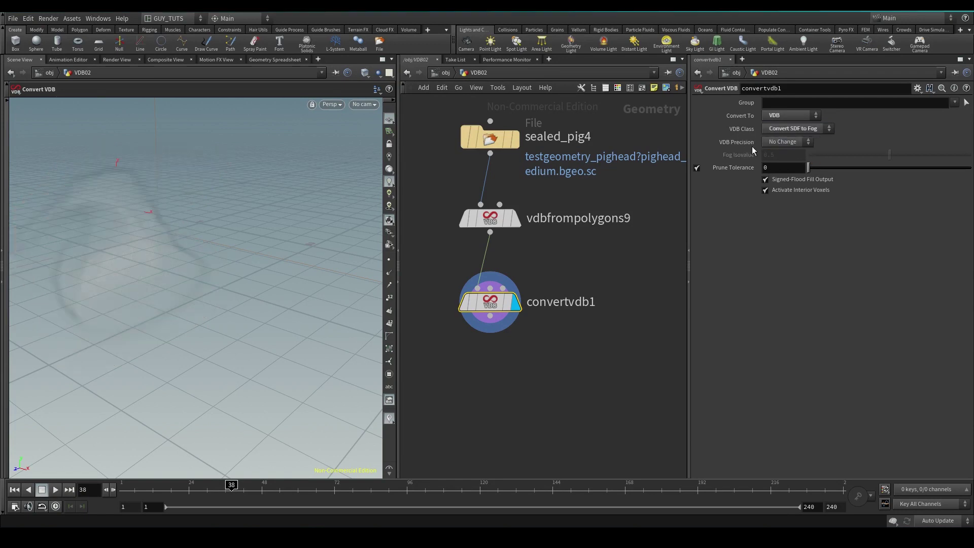
middle_click(497, 307)
Return VDB Class and VDB Type to No Change, then select vdbfrompolygons9.
left_click(786, 128)
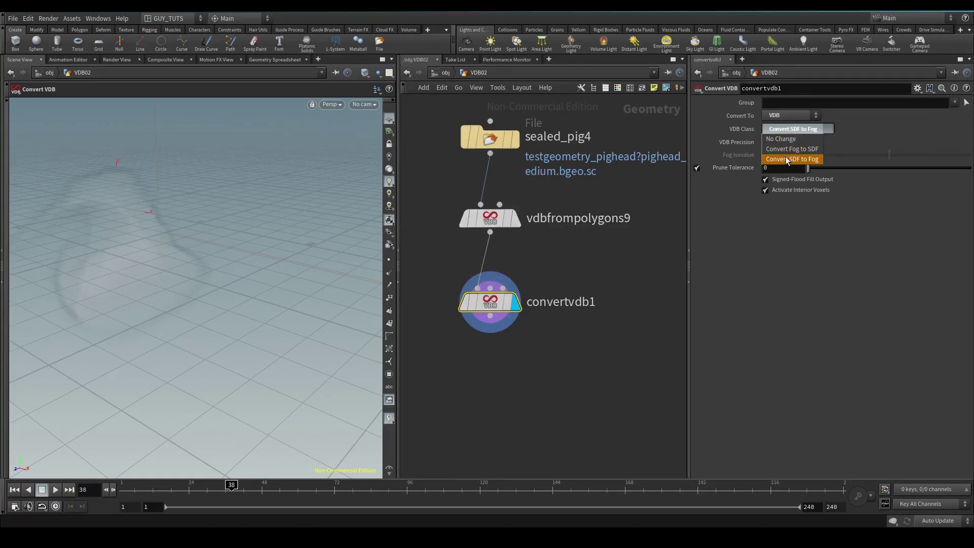
left_click(782, 139)
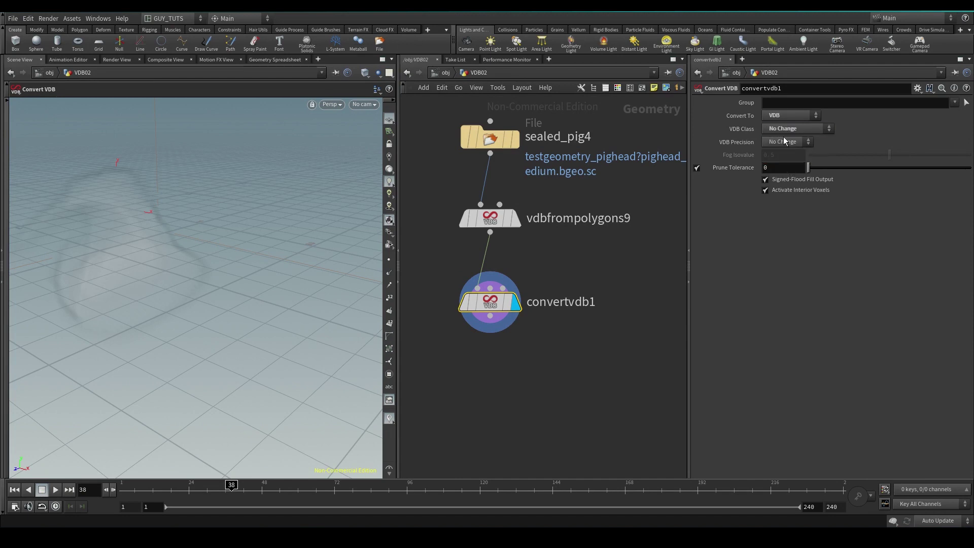
left_click(787, 142)
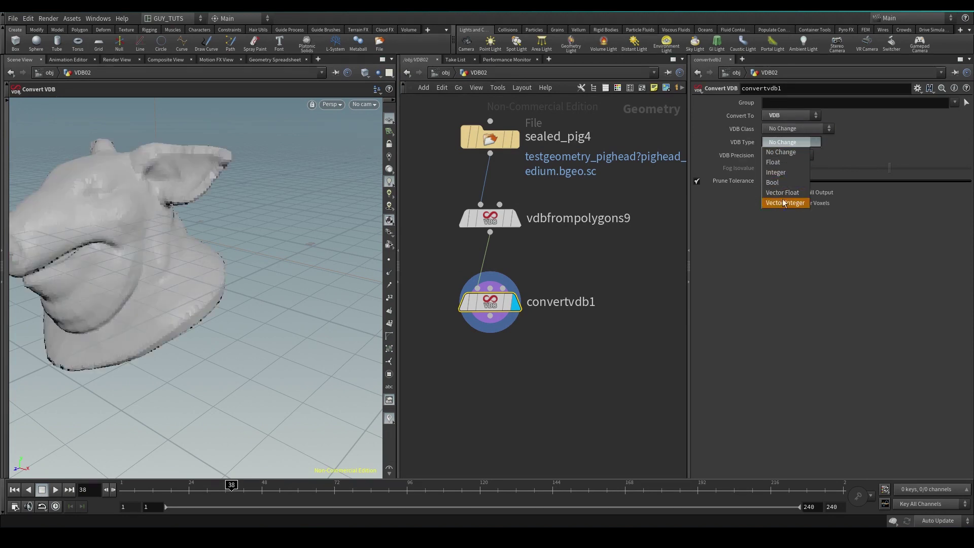
left_click(781, 152)
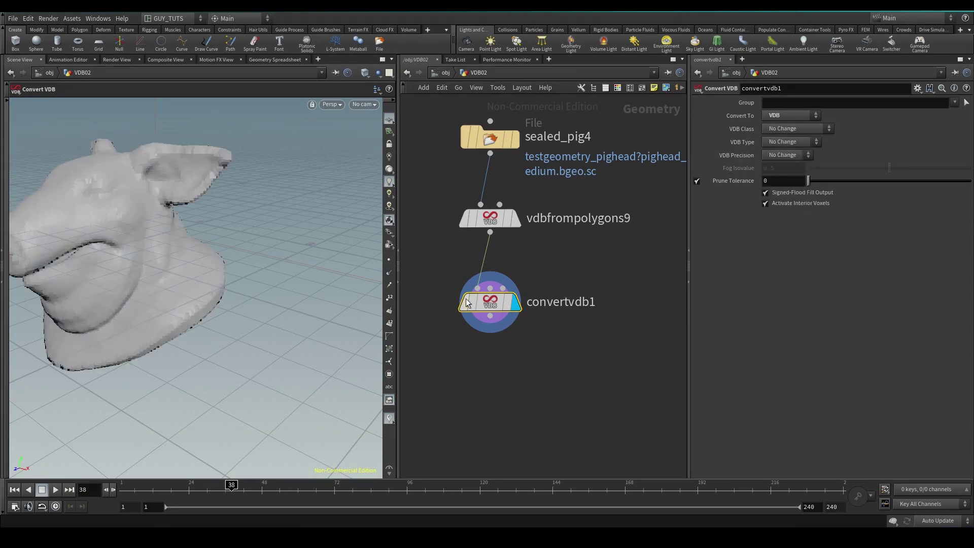
middle_click(495, 310)
middle_click(497, 222)
left_click(492, 220)
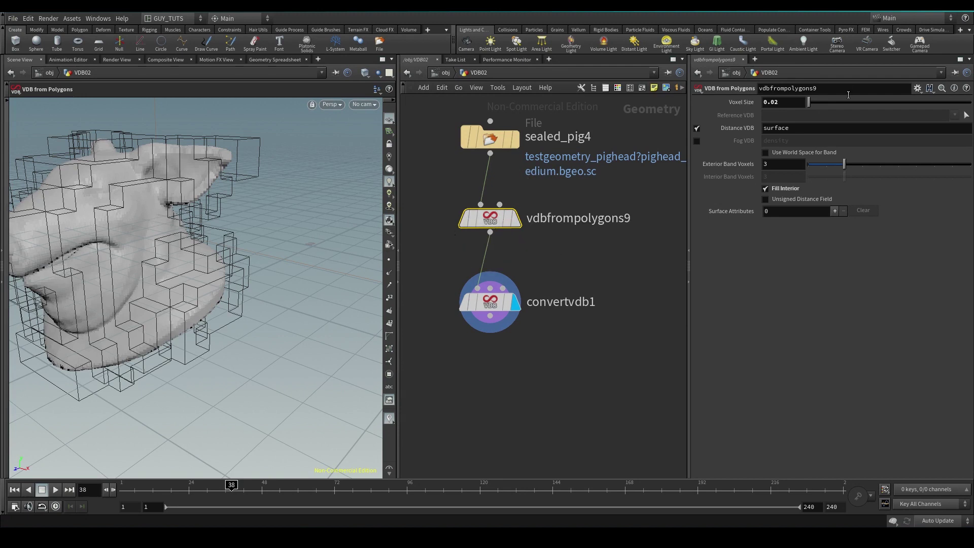
Switch vdbfrompolygons9 from Distance VDB output to a Fog VDB named density.
left_click(697, 128)
left_click(697, 141)
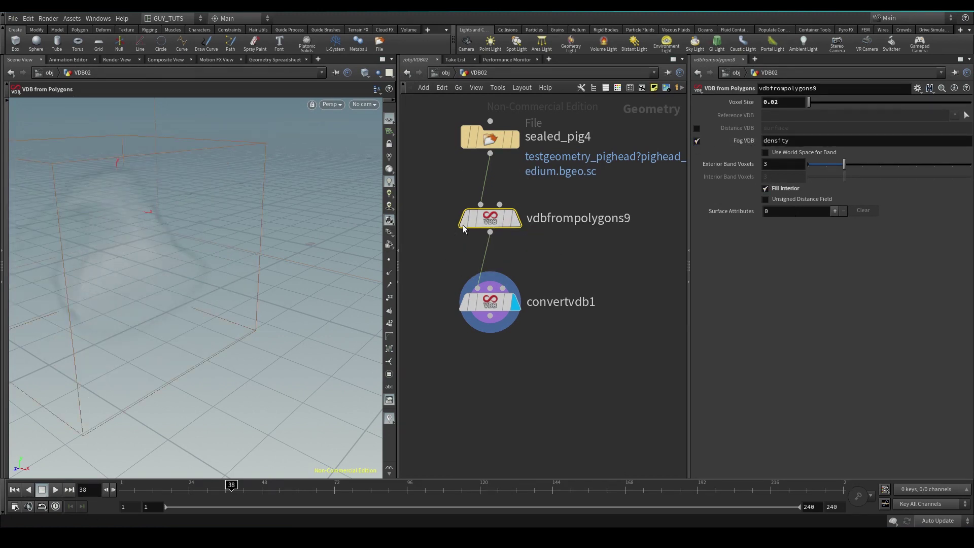
mouse_move(496, 222)
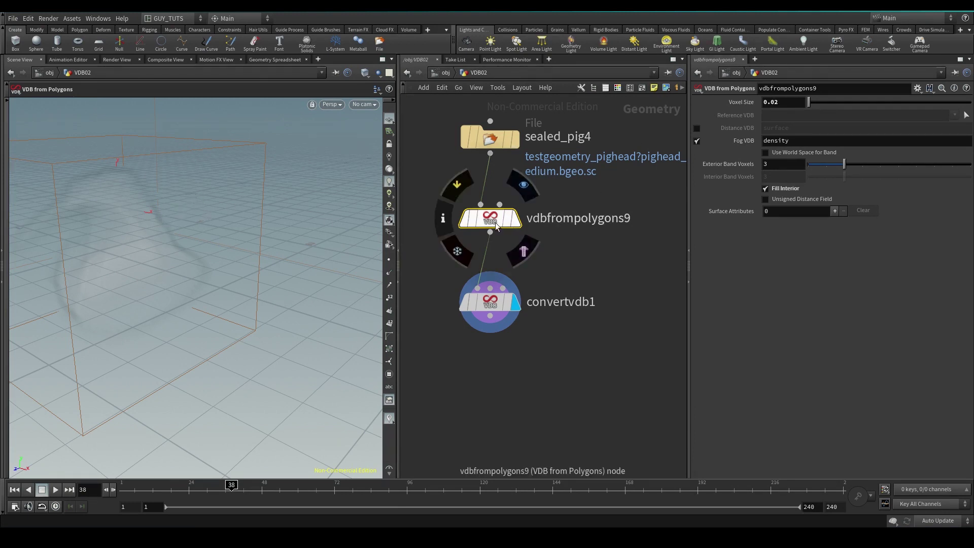
mouse_move(494, 305)
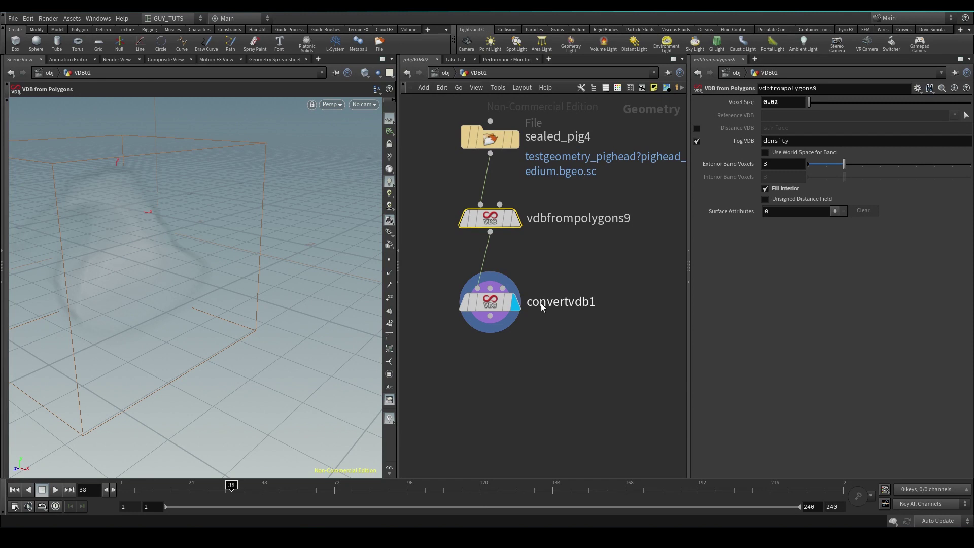
left_click(490, 303)
left_click(790, 116)
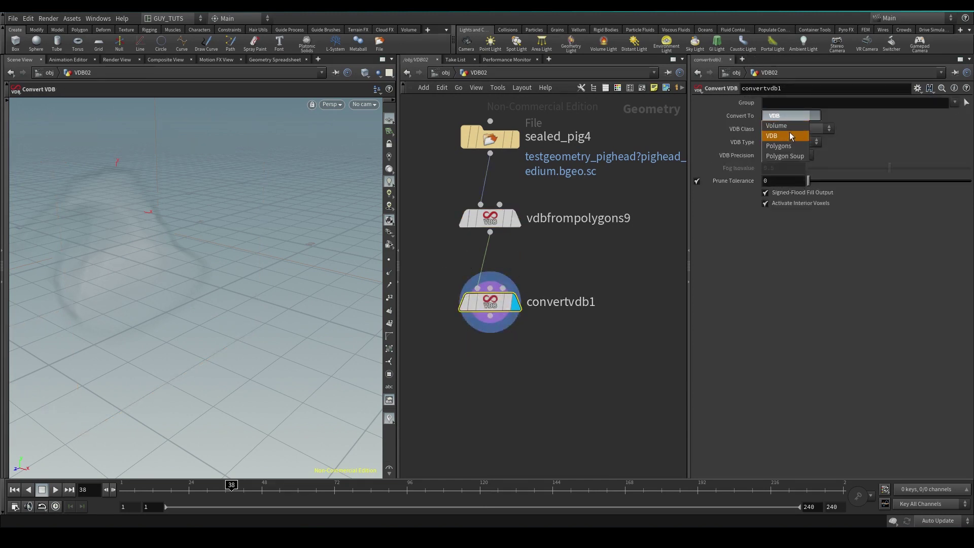
left_click(783, 128)
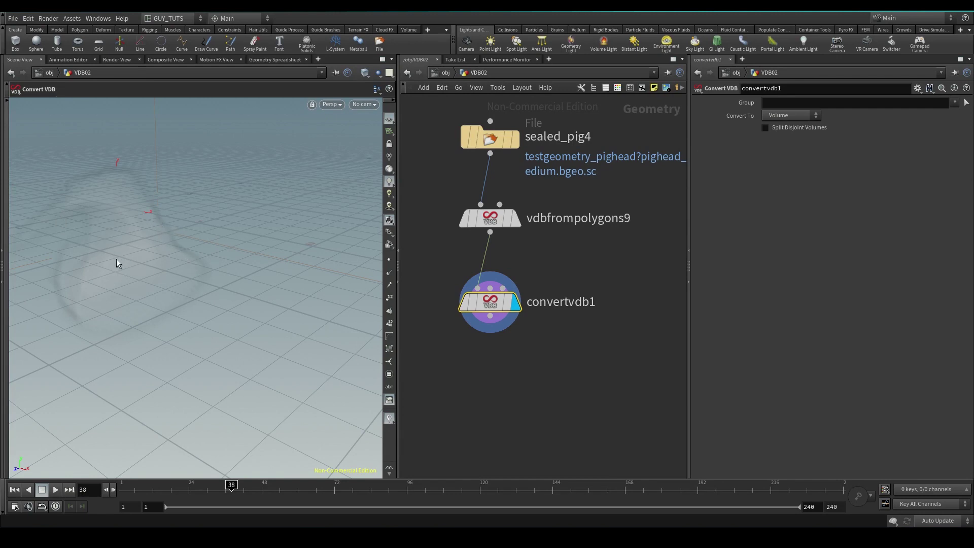
left_click(792, 115)
left_click(783, 138)
left_click(796, 142)
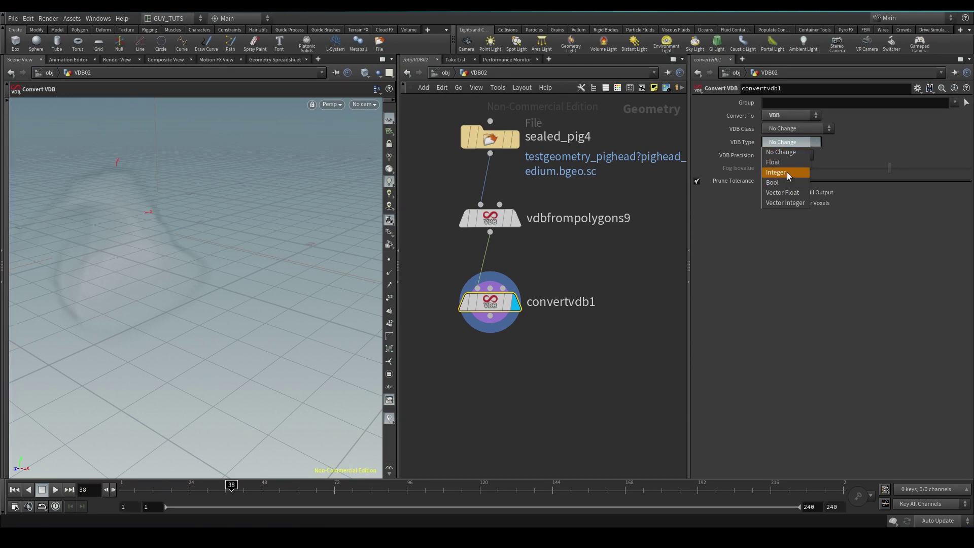
left_click(799, 193)
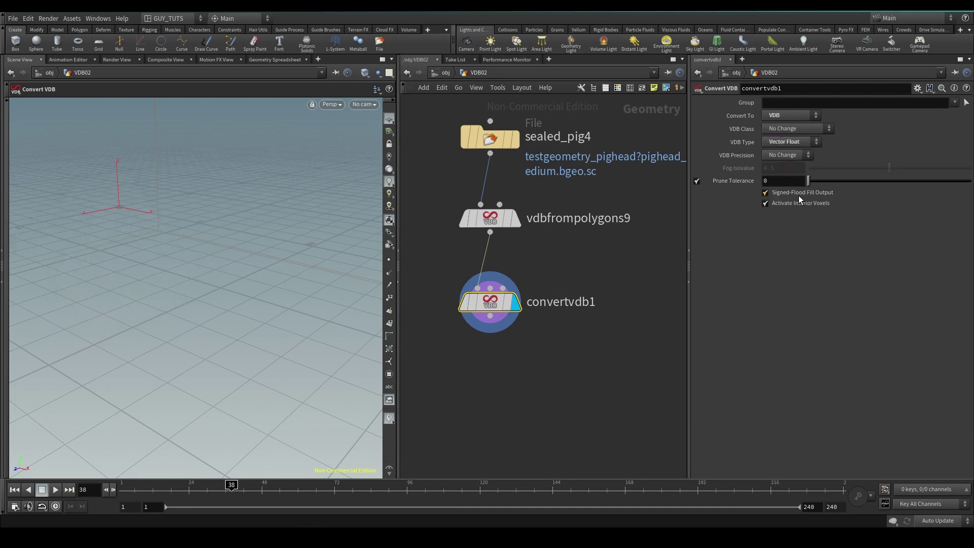
middle_click(491, 303)
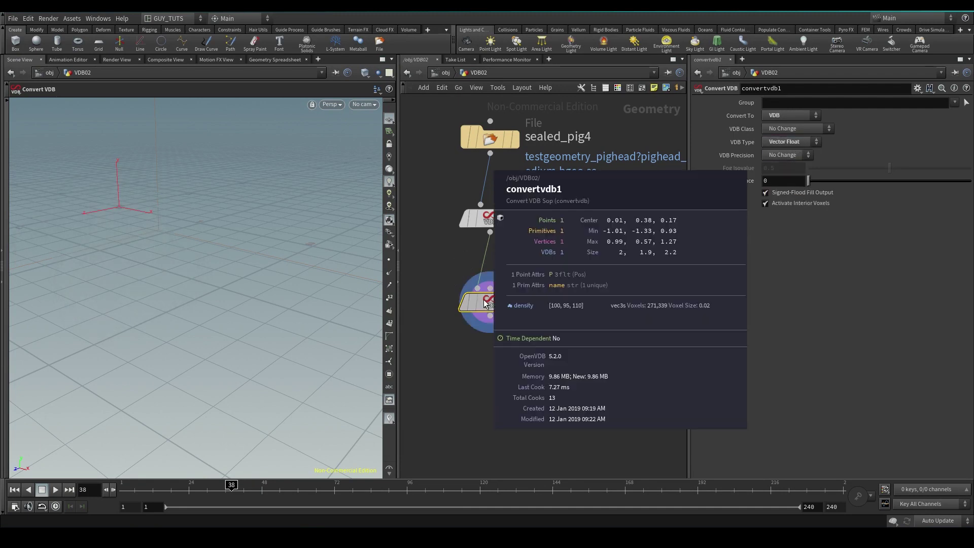
key("ctrl+z")
left_click(781, 155)
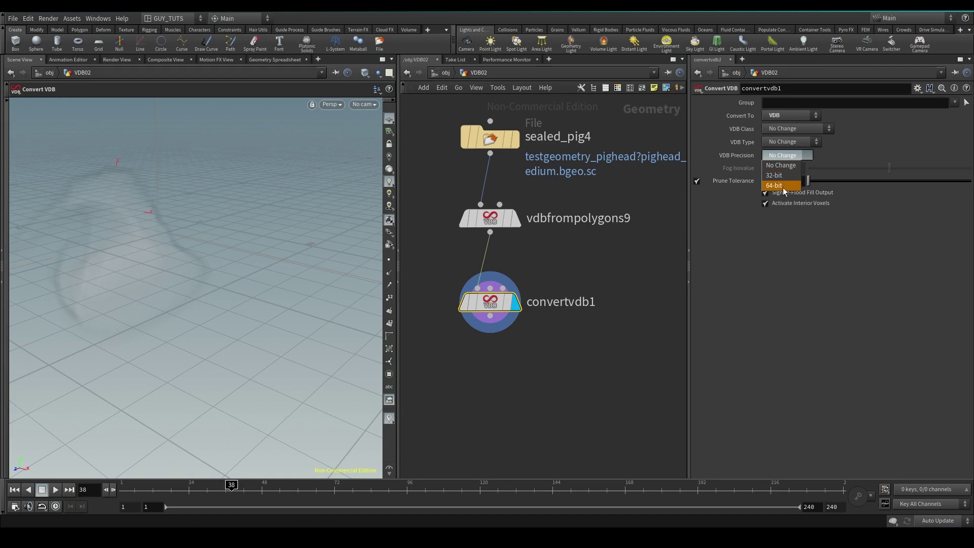
left_click(789, 288)
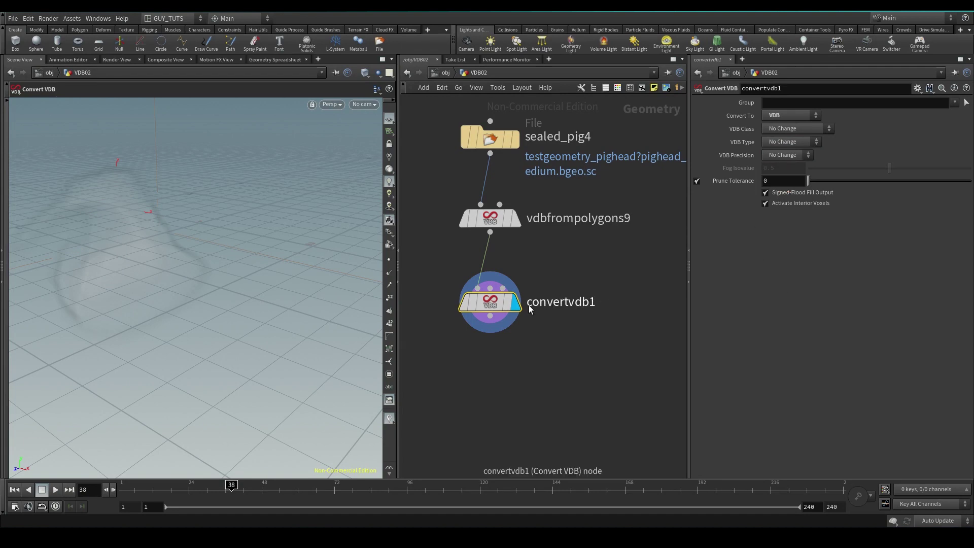
middle_click(491, 307)
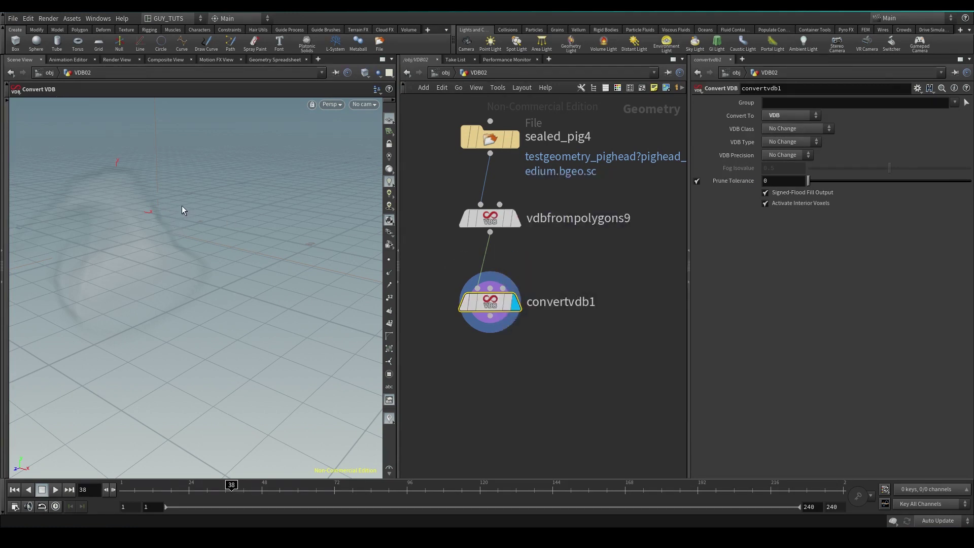
mouse_move(493, 299)
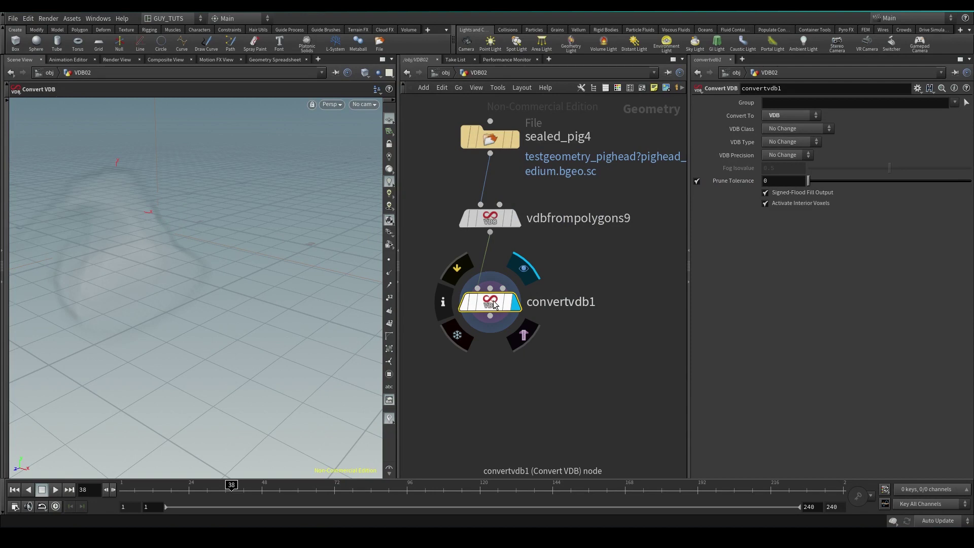
middle_click(493, 303)
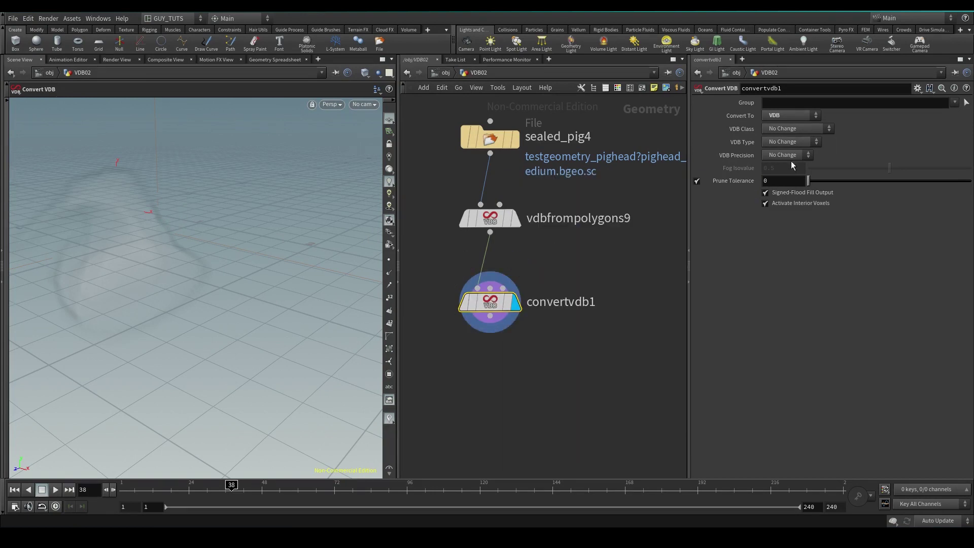
left_click(788, 155)
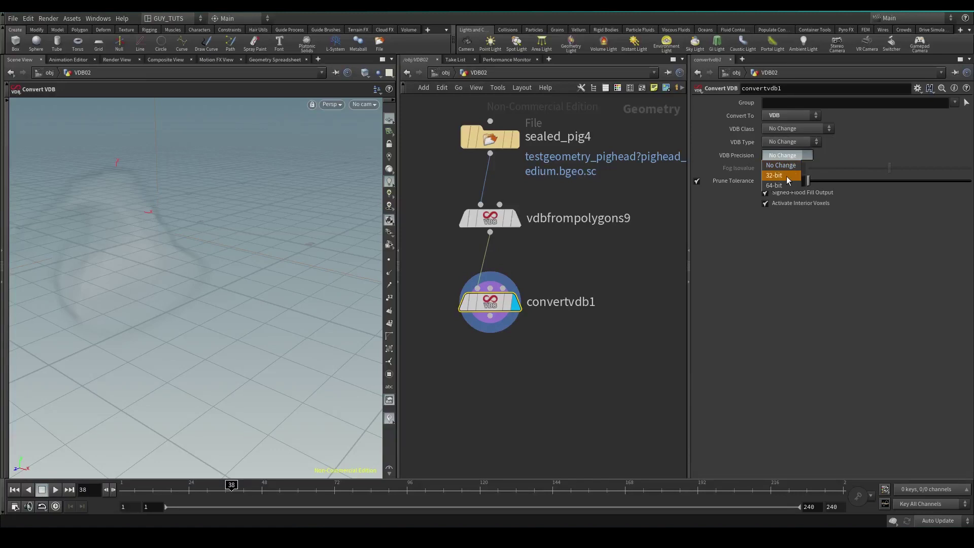
left_click(787, 176)
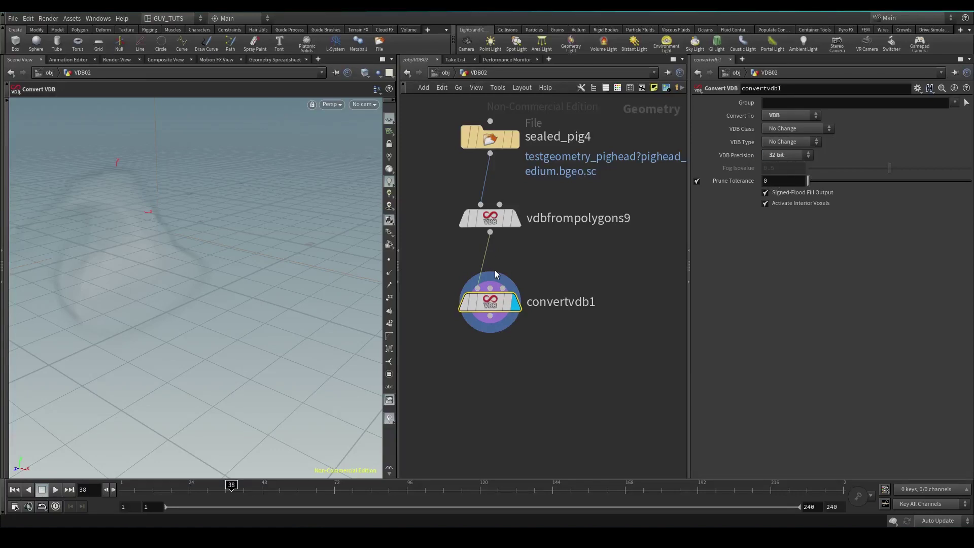
middle_click(489, 300)
left_click(787, 154)
left_click(779, 192)
middle_click(490, 318)
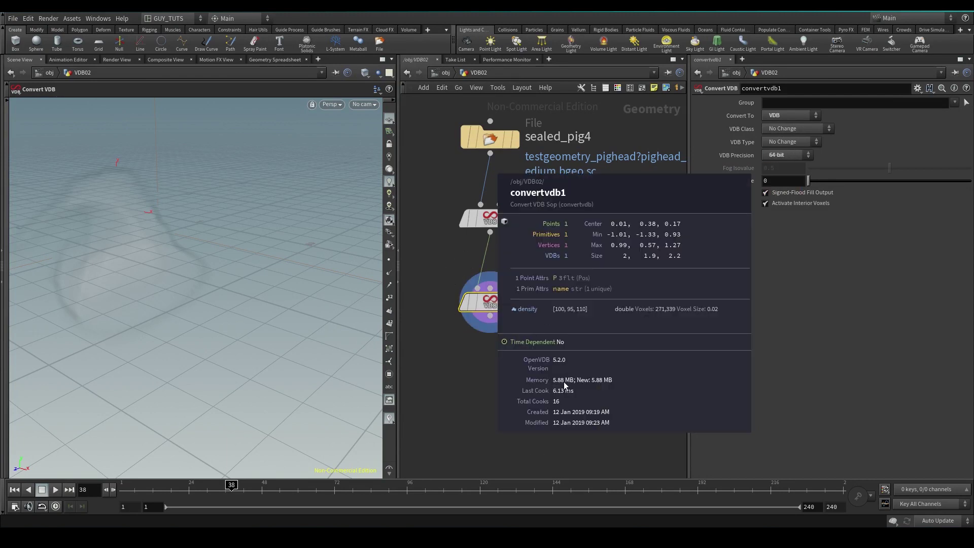
left_click(787, 155)
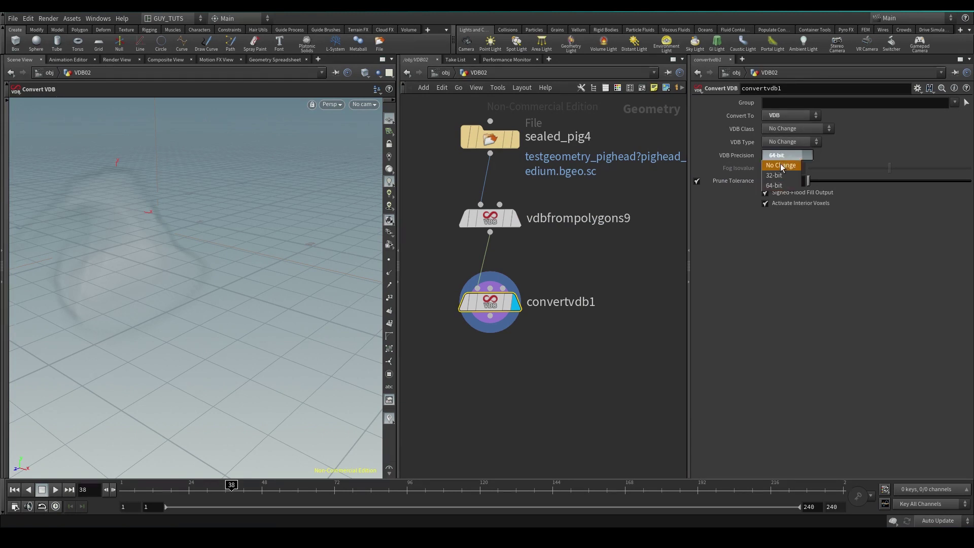
left_click(779, 180)
middle_click(496, 309)
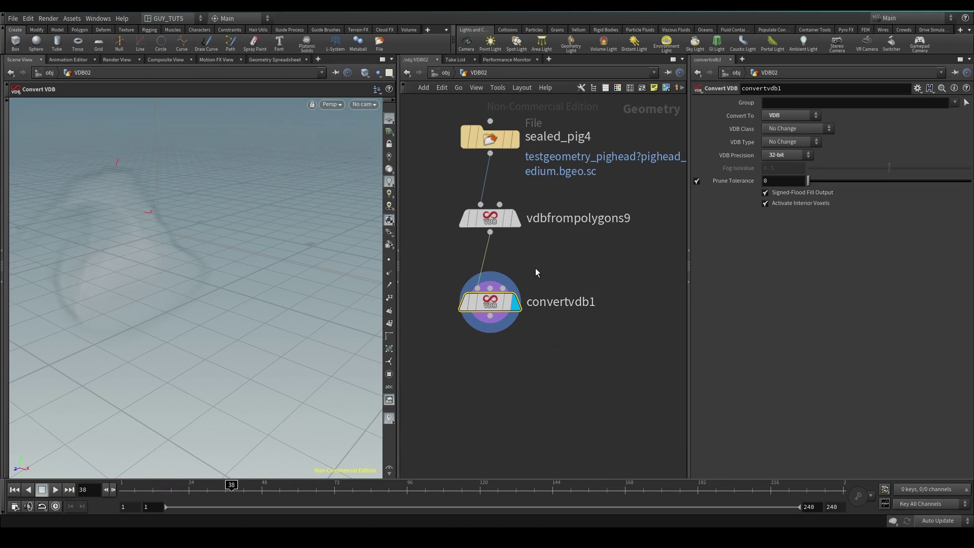
left_click(779, 156)
Set convertvdb1's Convert To option to Polygons and choose a new node from the TAB menu.
left_click(790, 115)
left_click(792, 147)
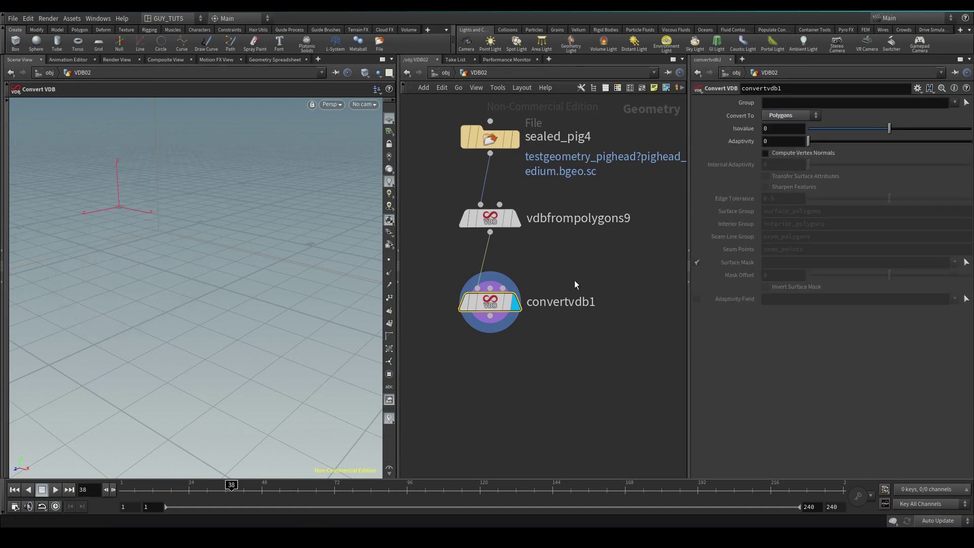
key("Tab")
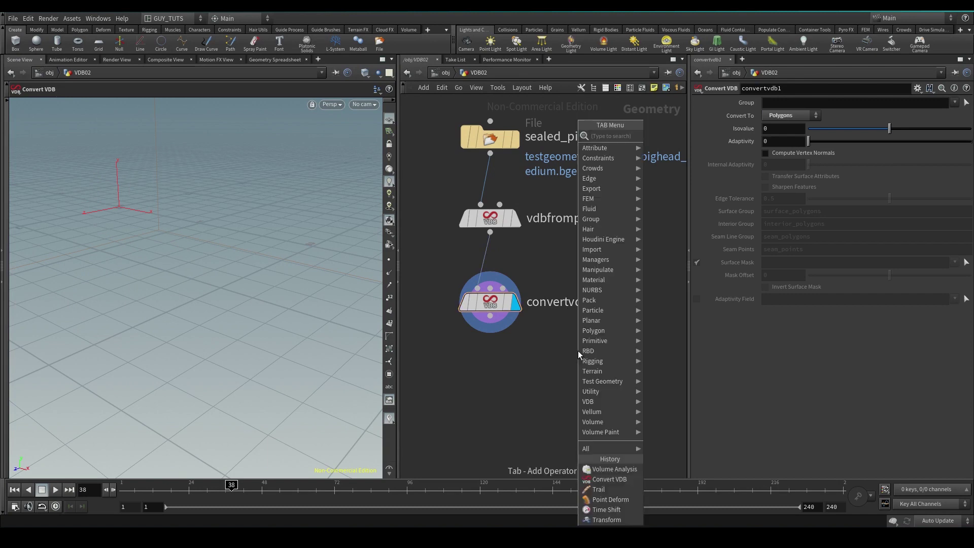
type("f")
type("ile")
key("Return")
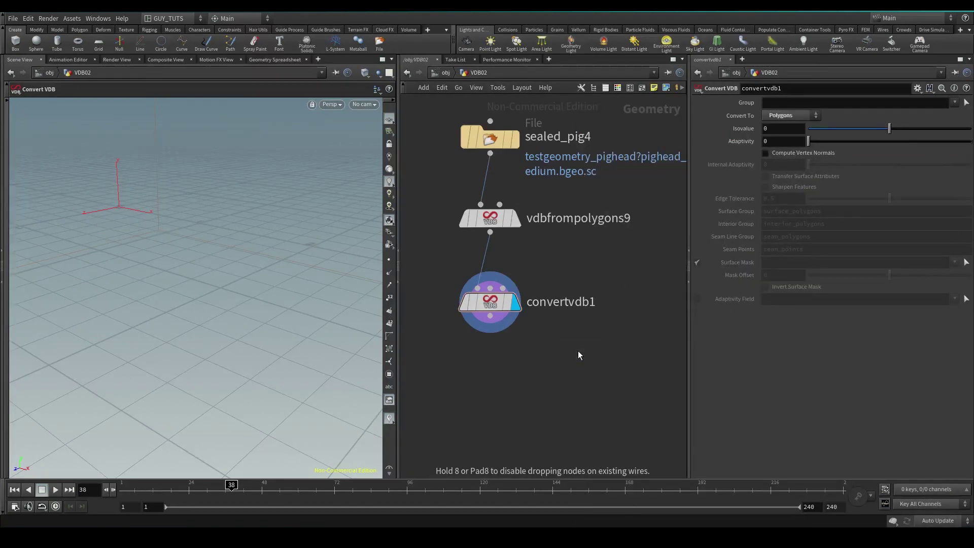
Place a Particle Fluid Surface node below convertvdb1, inspect its internal convertvdb1, then undo it.
left_click(578, 351)
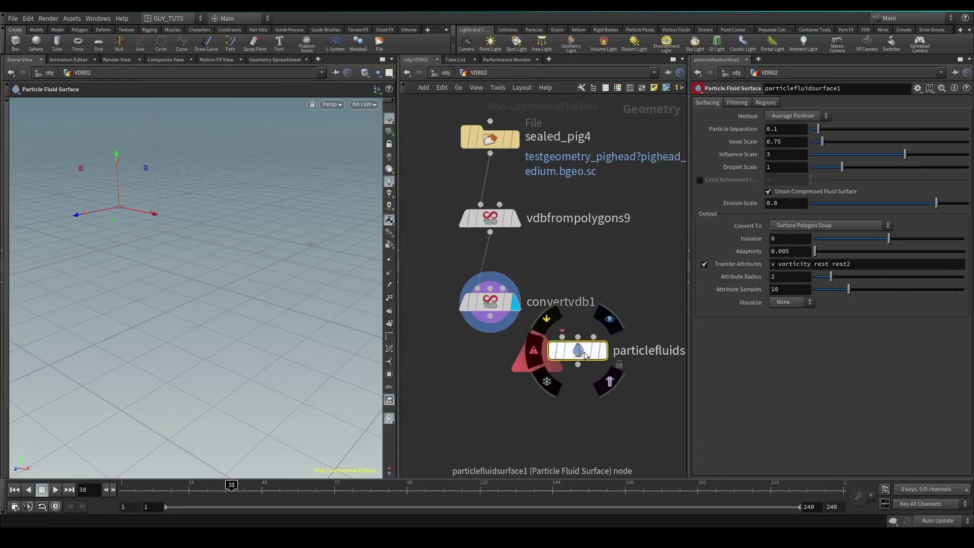
left_click_drag(584, 354, 592, 401)
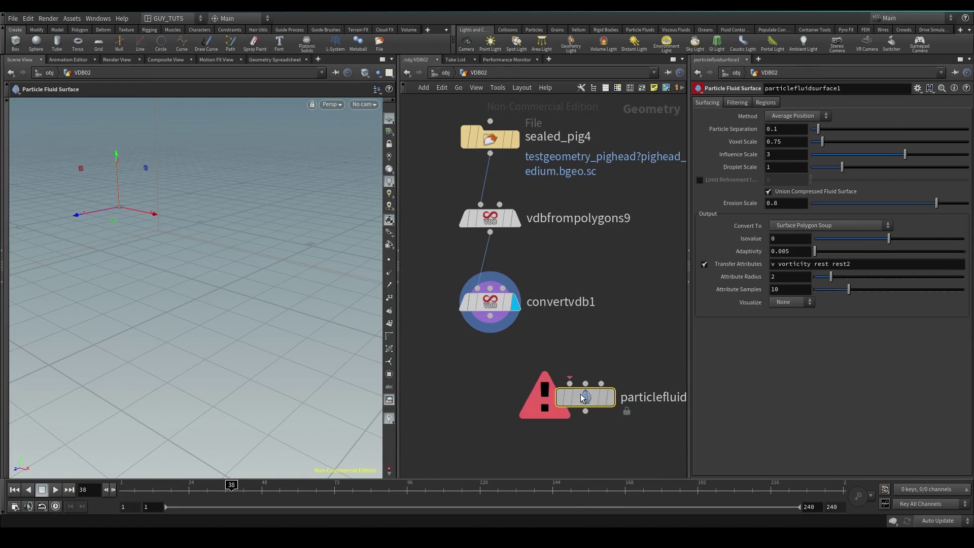
double_click(584, 397)
scroll(474, 209, "up", 10)
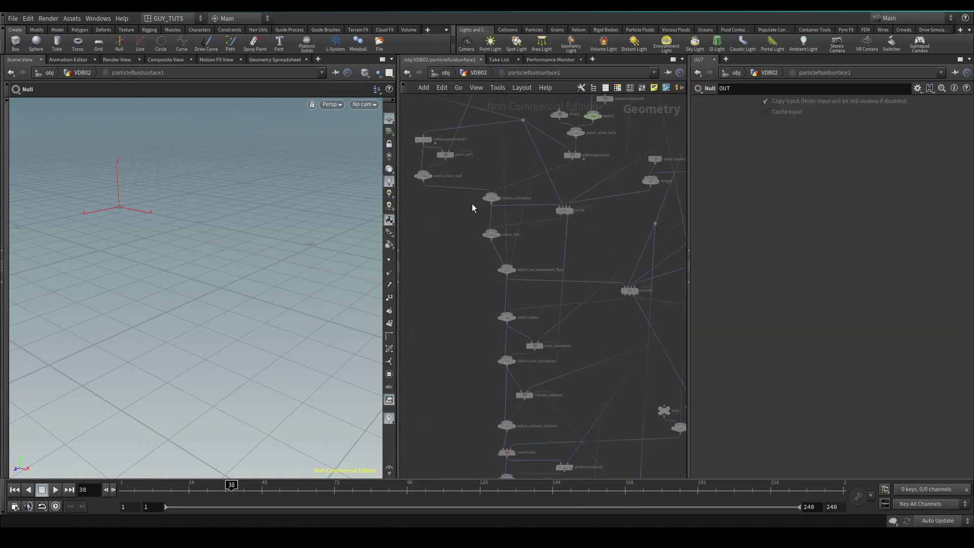
scroll(605, 271, "down", 3)
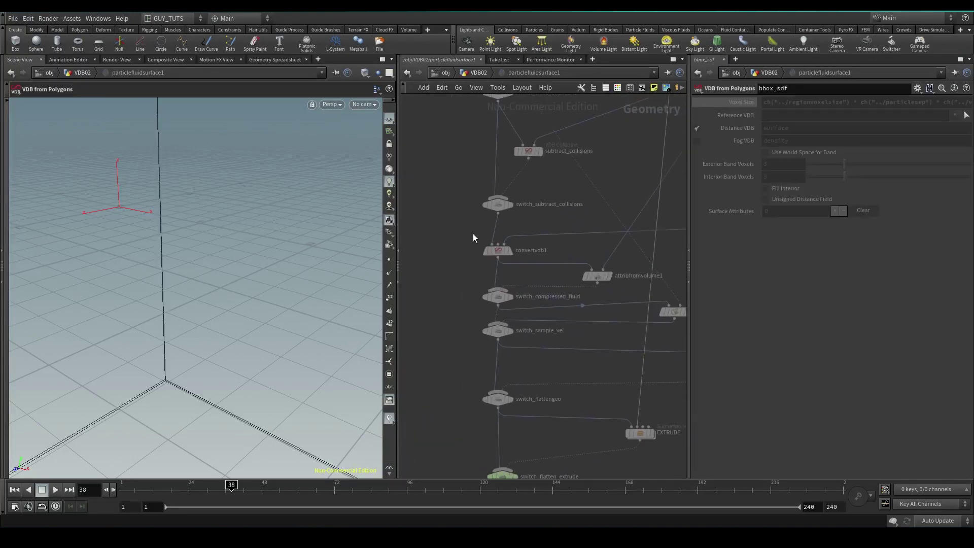
left_click(497, 250)
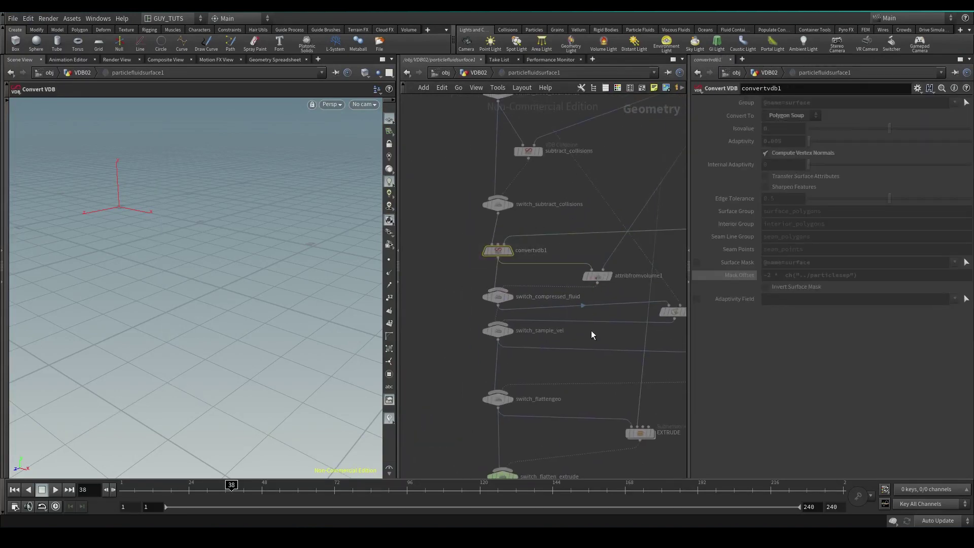
left_click(488, 75)
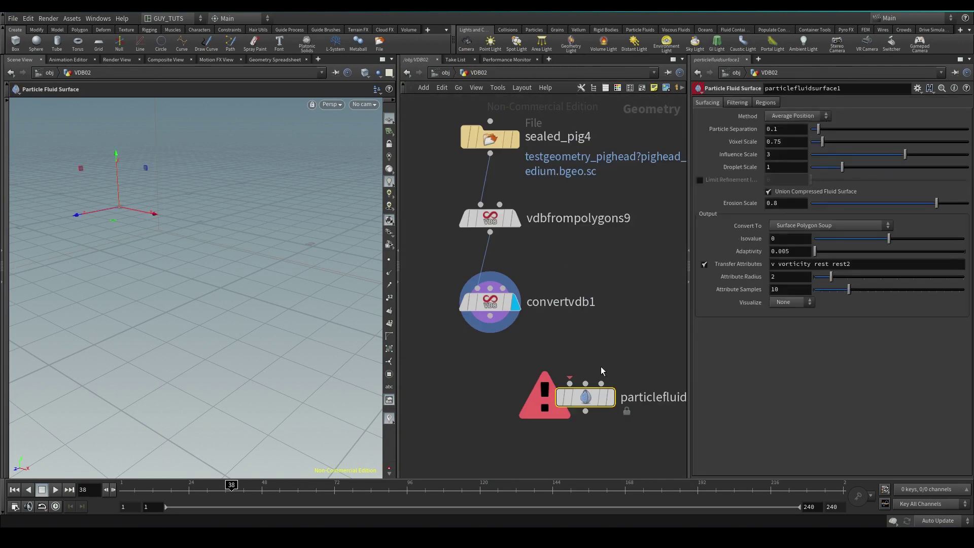
key("ctrl+z")
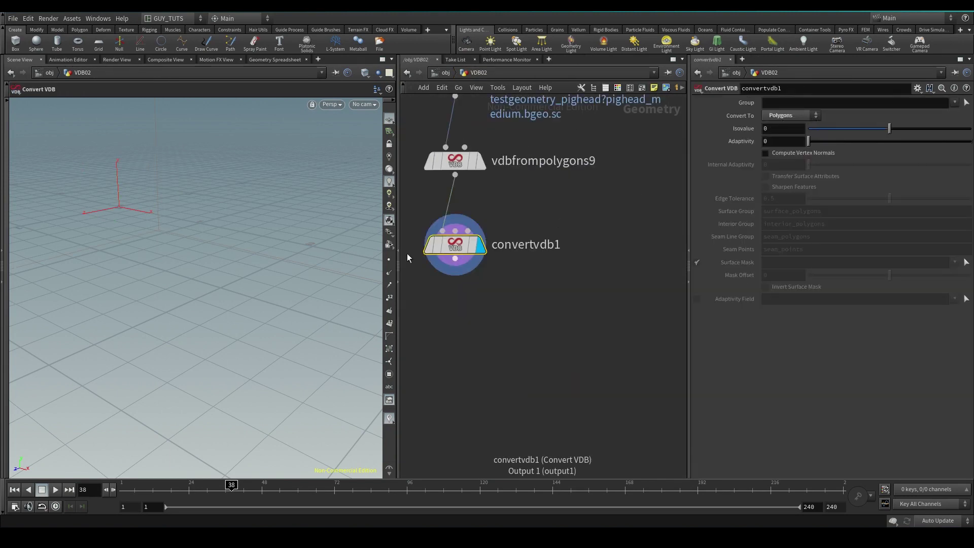
Switch vdbfrompolygons9 back from Fog VDB to a Distance VDB named surface.
left_click(505, 209)
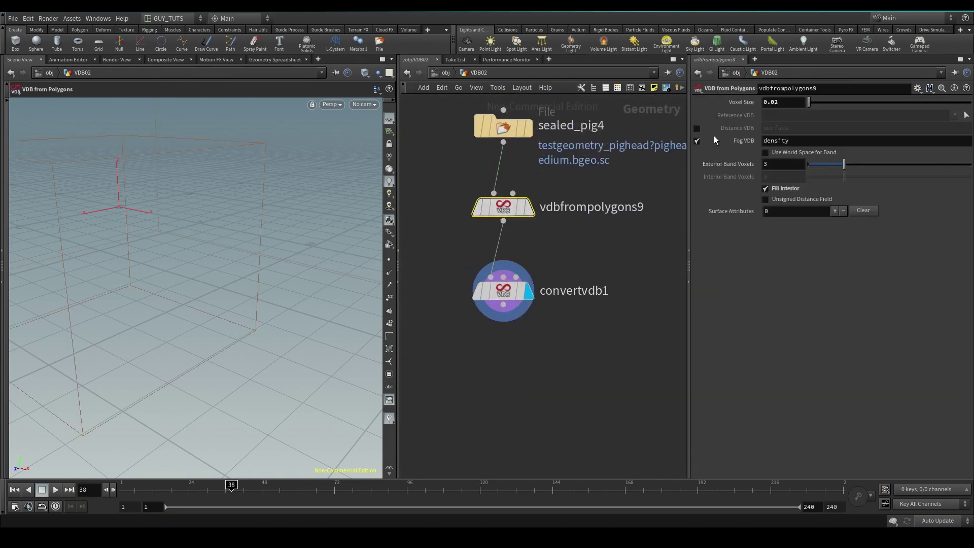
left_click(696, 141)
left_click(697, 128)
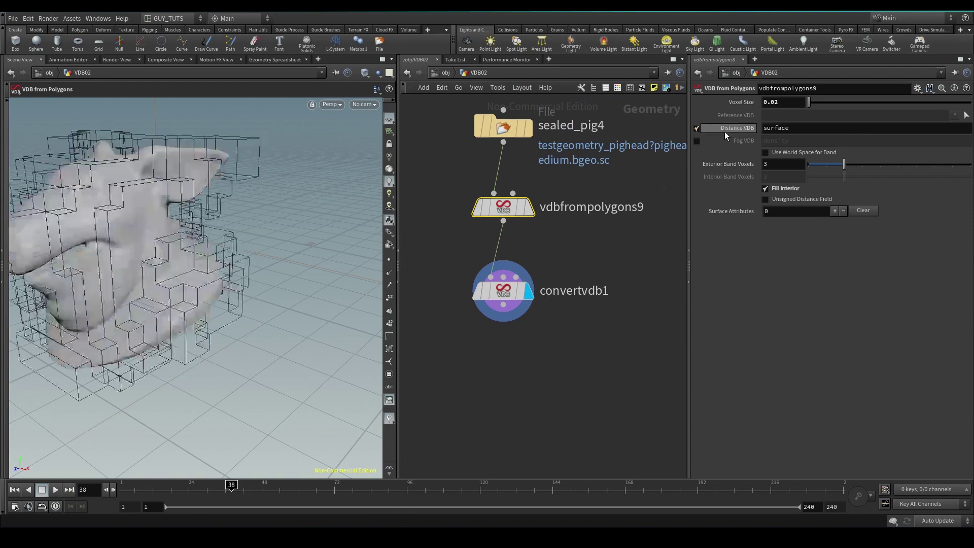
Show convertvdb1's polygon pig head in wireframe, comparing it with the voxel VDB.
left_click(503, 293)
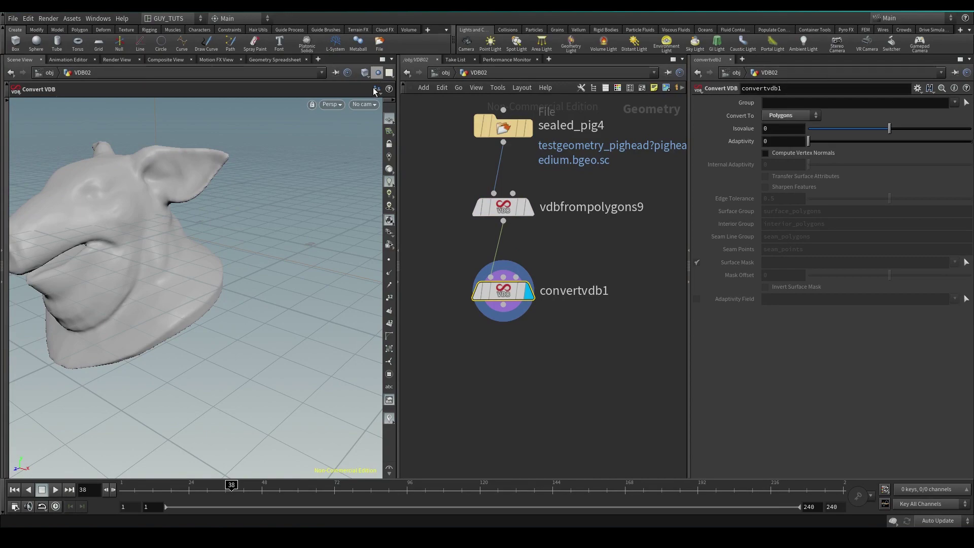
key("w")
scroll(282, 259, "up", 5)
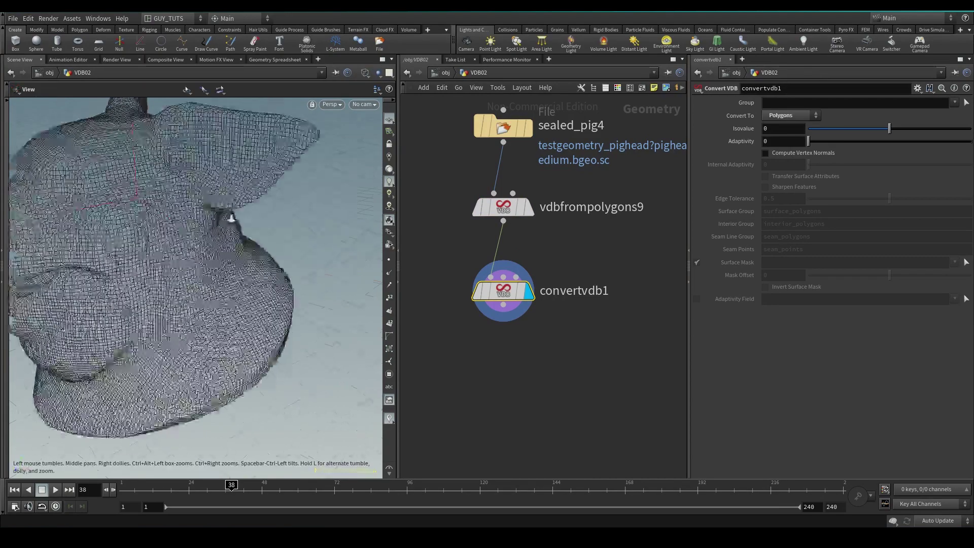
left_click(505, 207)
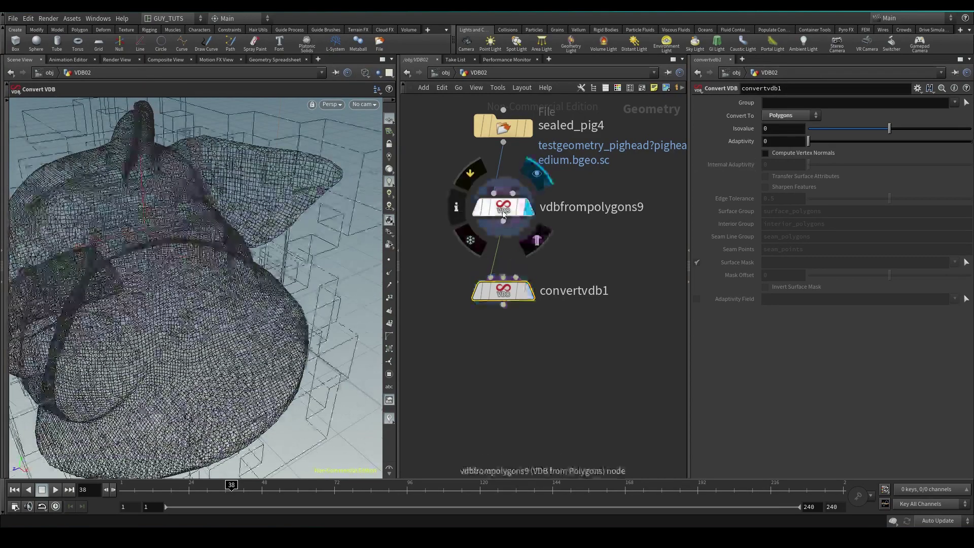
left_click(526, 292)
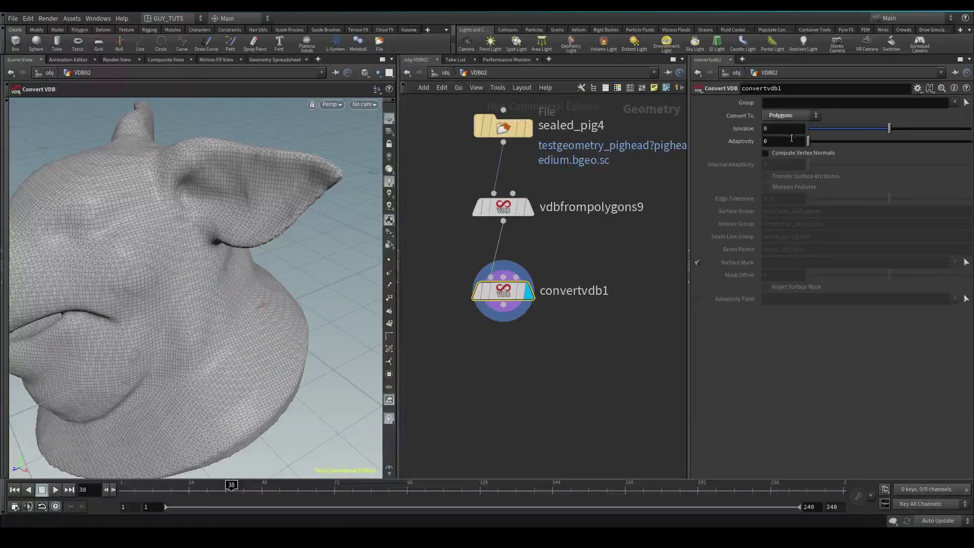
Set convertvdb1's Adaptivity to 0.1 and review the reduced pig-head mesh.
left_click(790, 140)
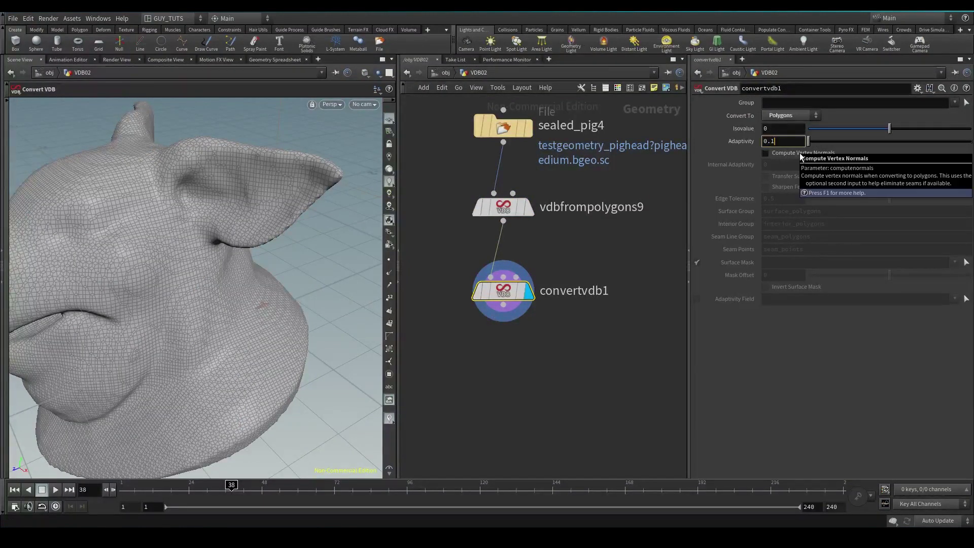
type(".1")
key("Return")
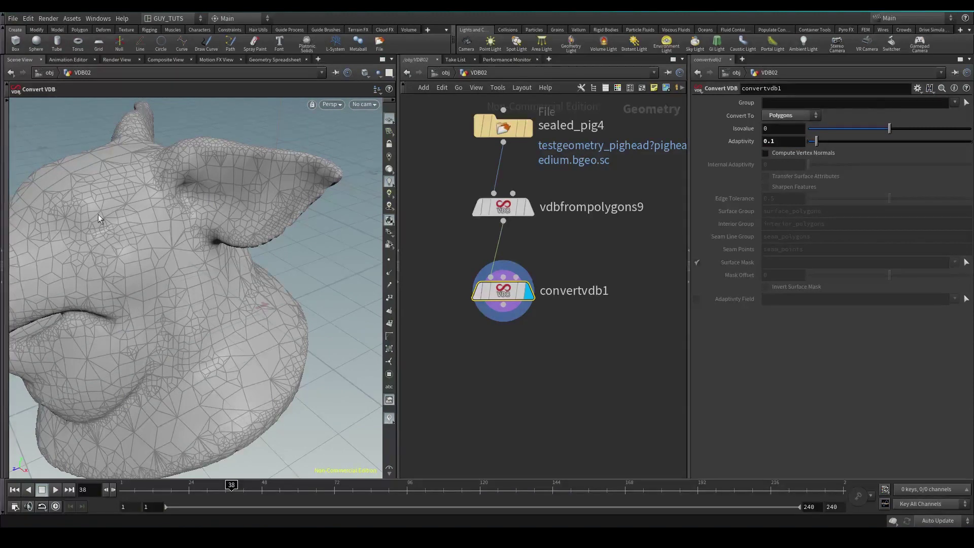
key("Escape")
left_click_drag(98, 215, 213, 251)
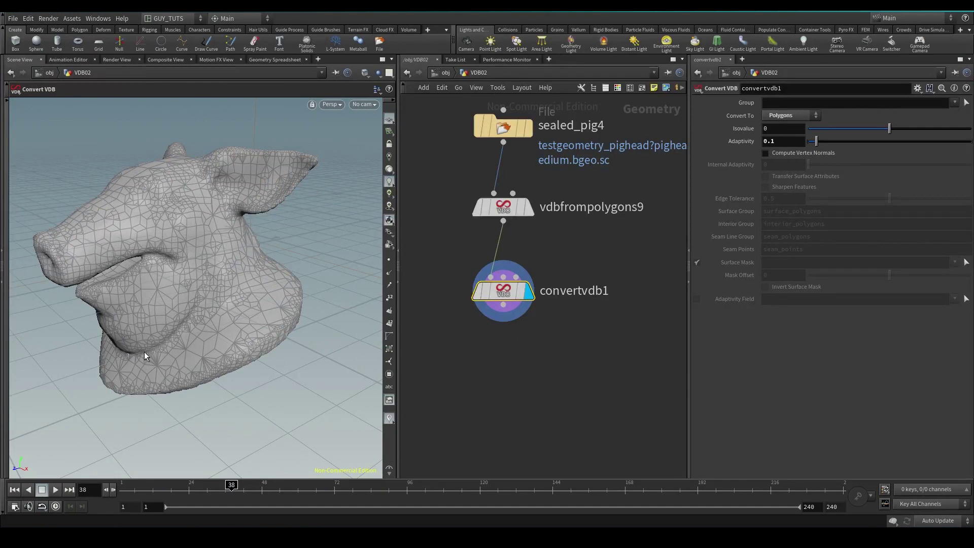
middle_click(504, 297)
Move convertvdb1 and vdbfrompolygons9 lower to space out the network.
left_click_drag(504, 290, 508, 326)
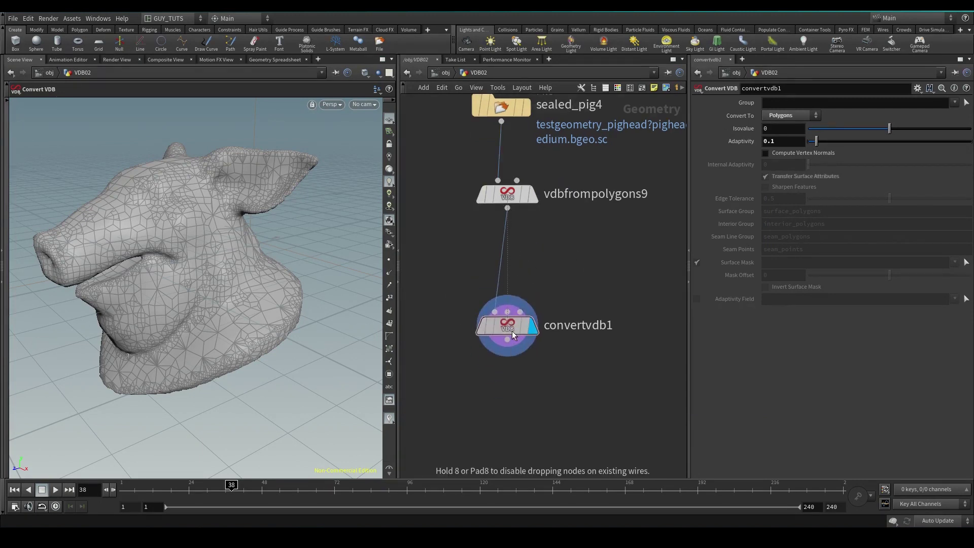
left_click_drag(503, 195, 507, 232)
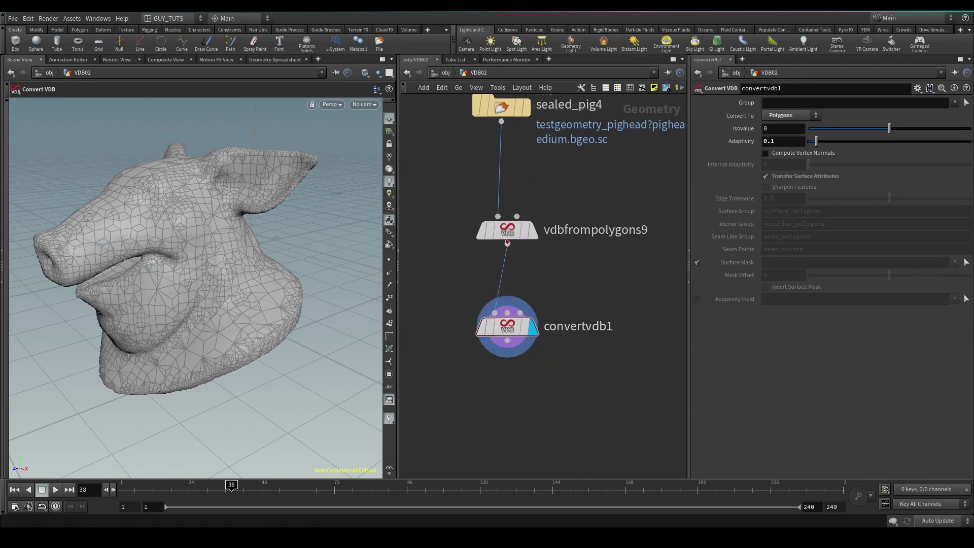
mouse_move(507, 330)
Insert an Attribute Wrangle onto the wire below sealed_pig4.
key("Tab")
type("wr")
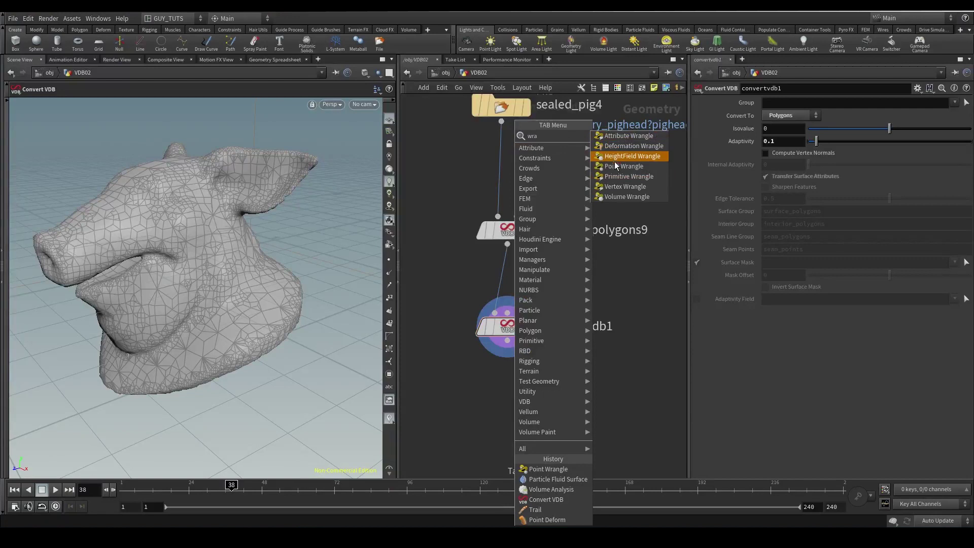
left_click(614, 161)
left_click(501, 163)
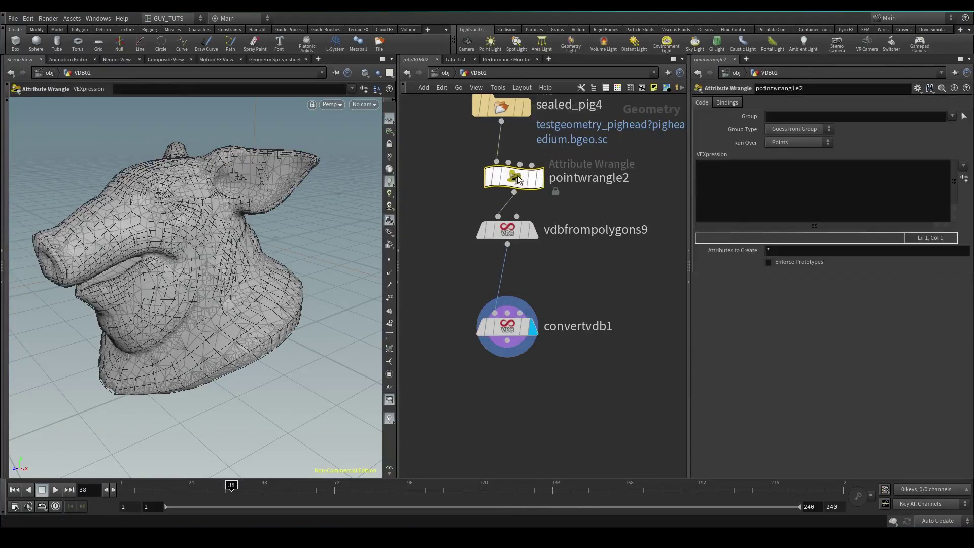
Give the wrangle the VEX v@Cd = set(1,0,0); and compare its red pig with the VDB.
left_click(791, 179)
type("v@Cd =")
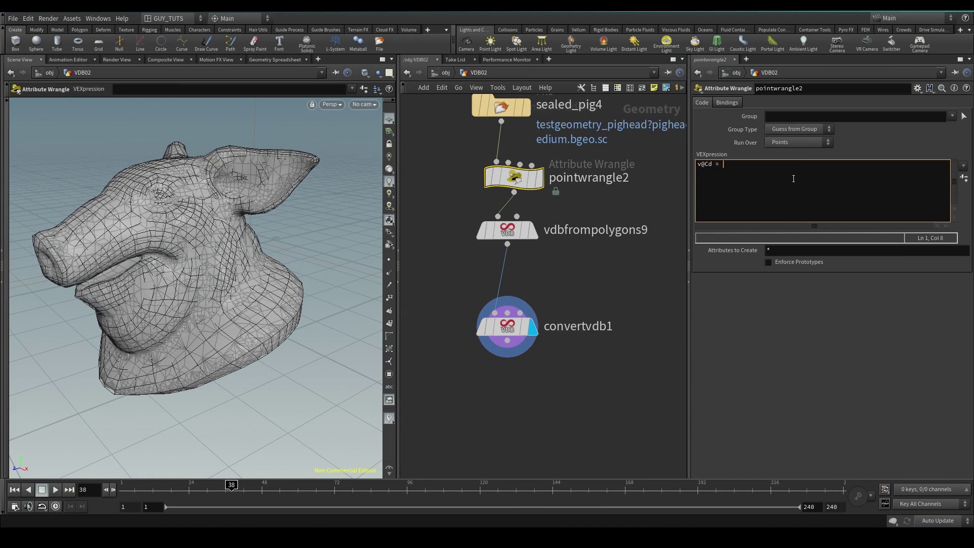
type(" set(1,0,0);")
key("ctrl+Return")
left_click(541, 182)
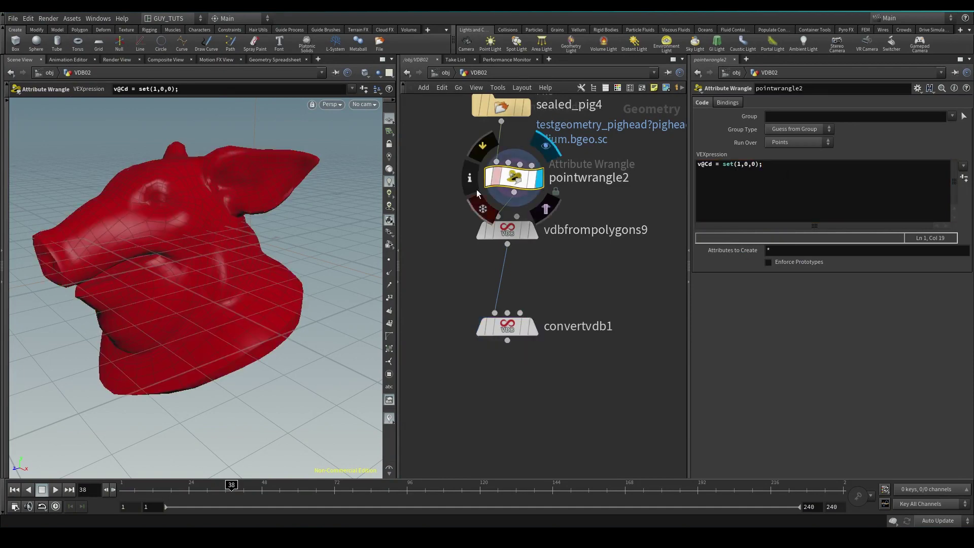
left_click(534, 236)
middle_click(507, 234)
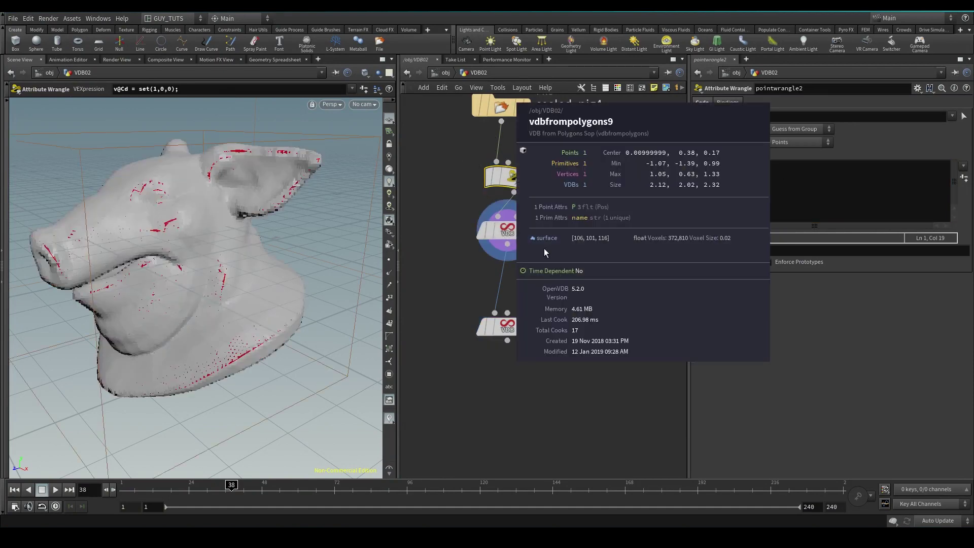
Wire pointwrangle2 into convertvdb1's second input so the meshed pig head turns red.
left_click(532, 330)
left_click(509, 328)
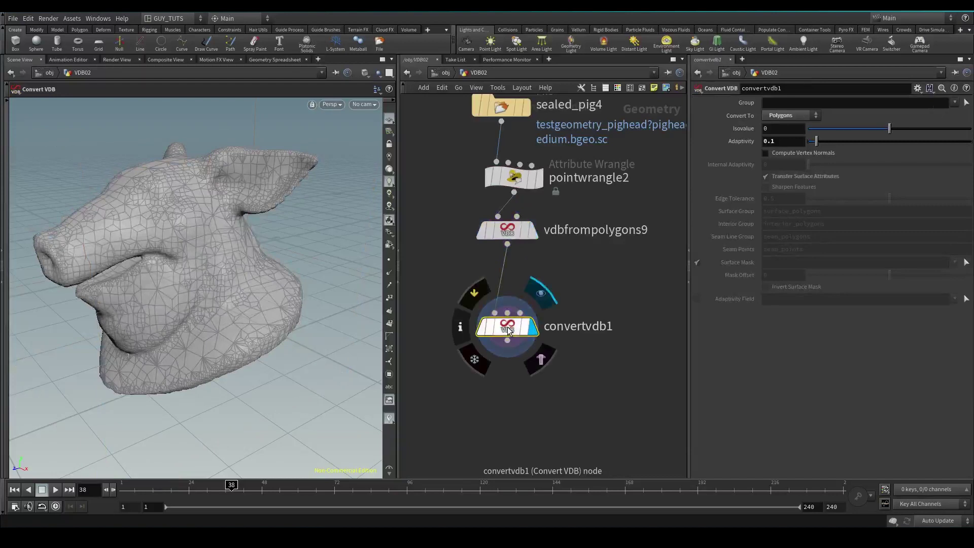
middle_click(508, 329)
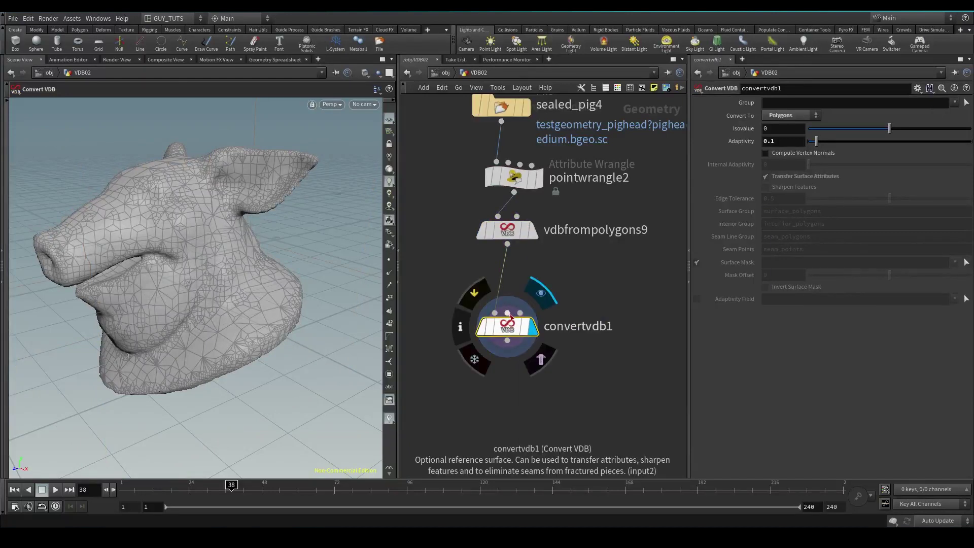
left_click(507, 313)
left_click(514, 193)
left_click_drag(510, 236, 452, 238)
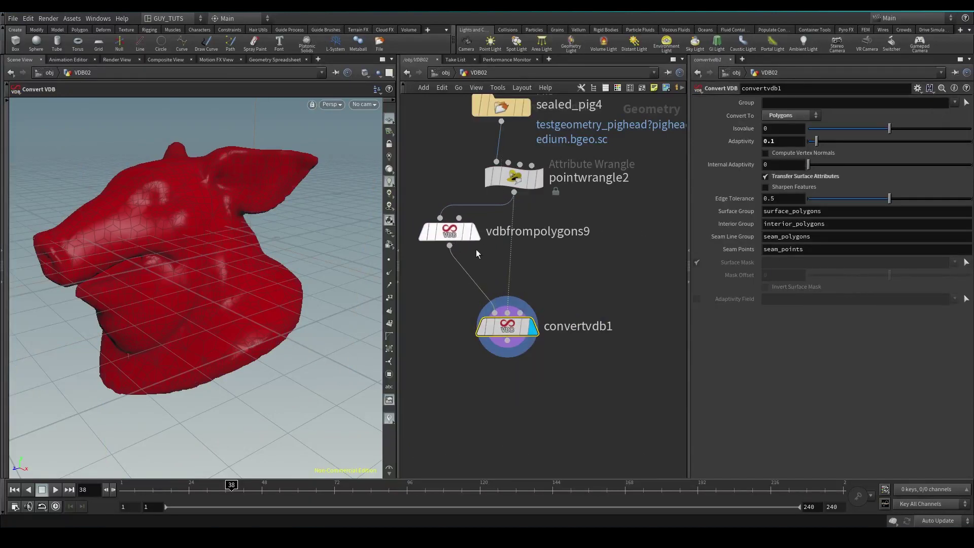
middle_click(518, 339)
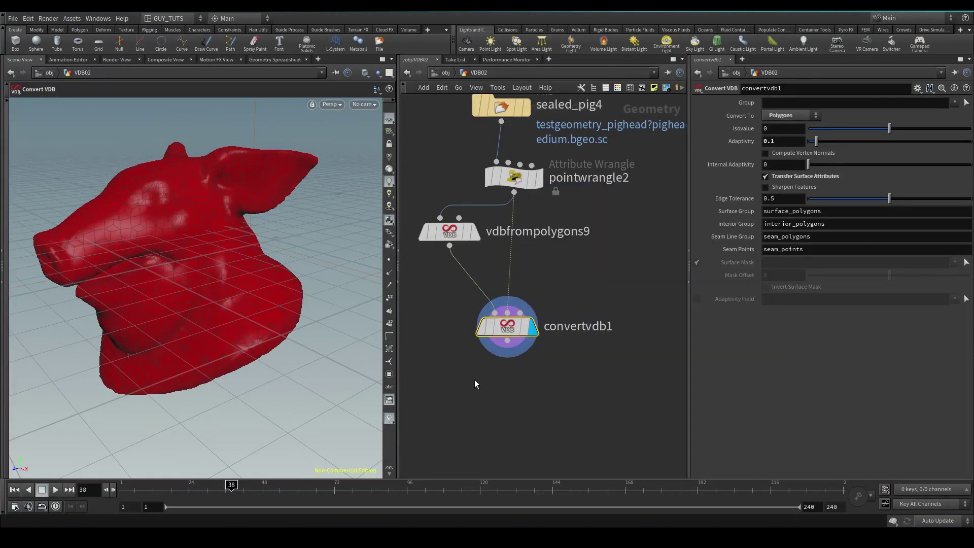
middle_click_drag(582, 364, 552, 336)
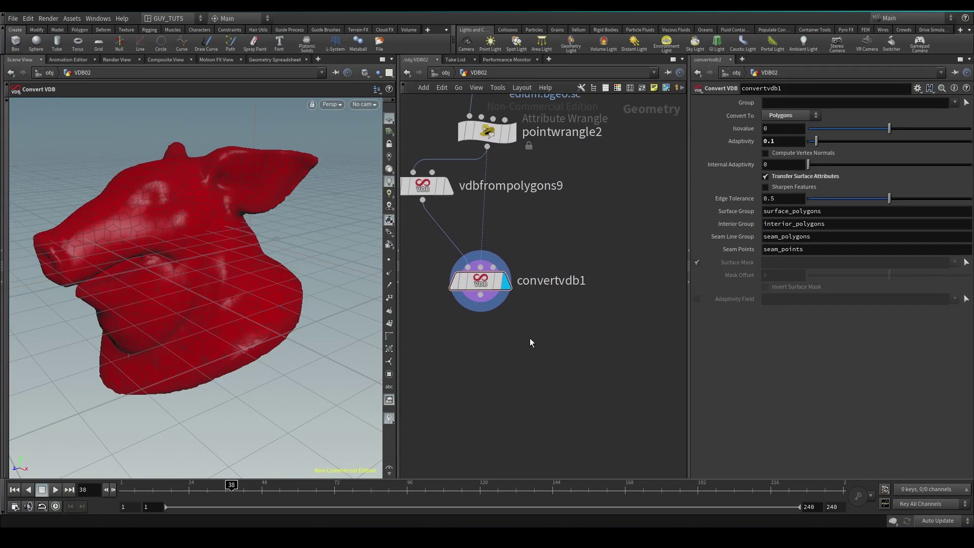
key("Tab")
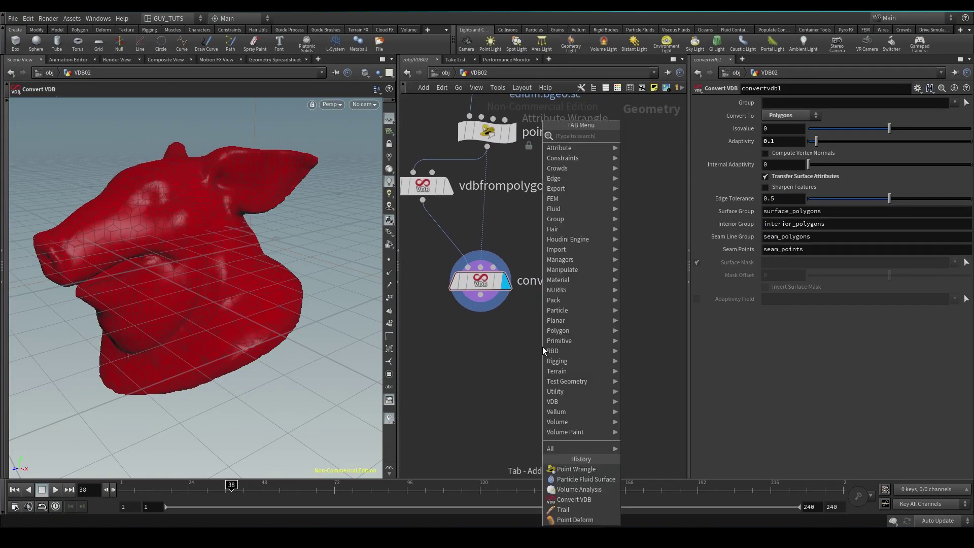
left_click(586, 479)
left_click(654, 281)
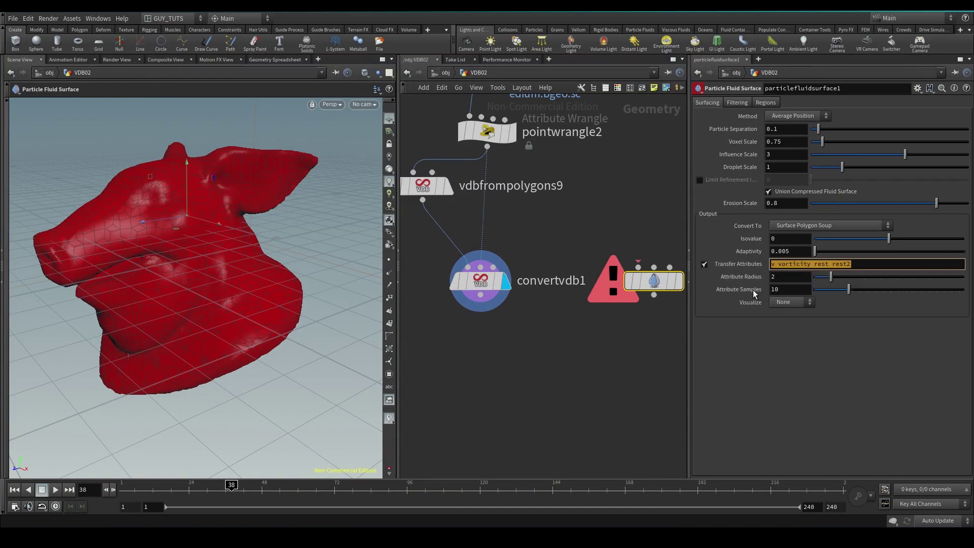
left_click(612, 344)
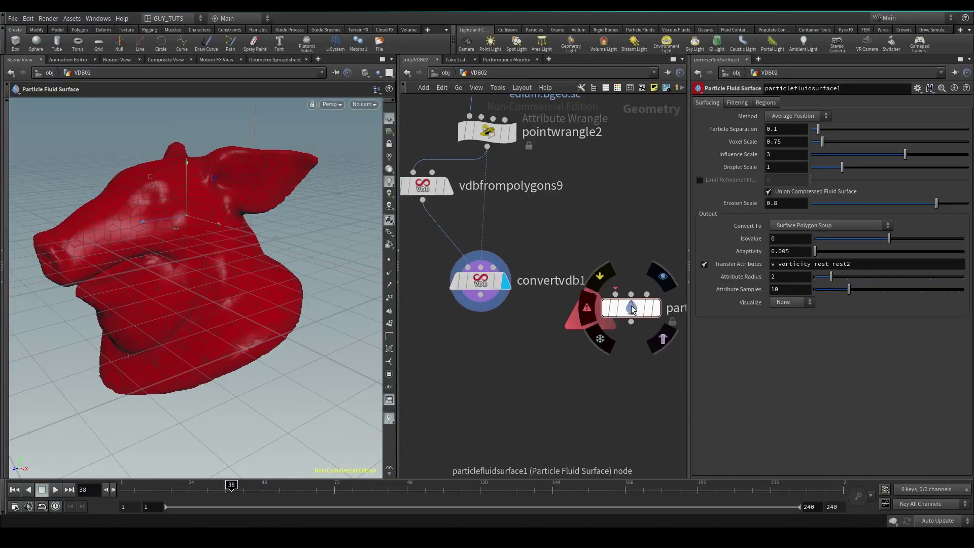
key("Delete")
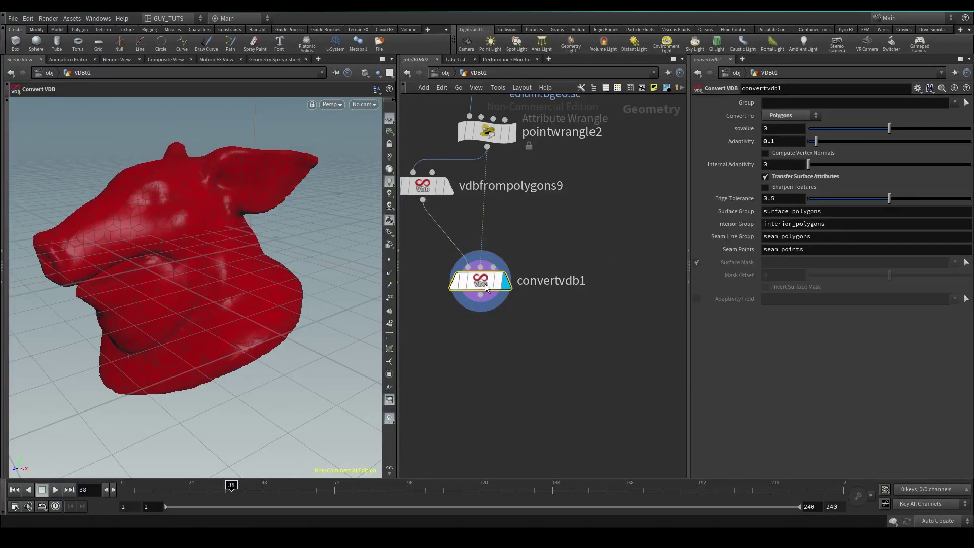
left_click_drag(482, 285, 478, 309)
mouse_move(479, 309)
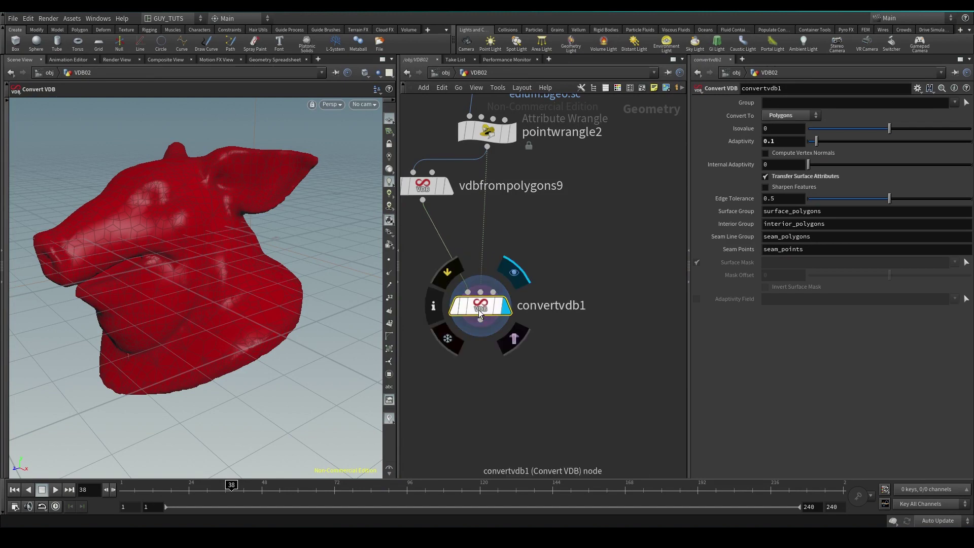
Add an Attribute Transfer node, attribtransfer1, to the network.
key("Tab")
type("att")
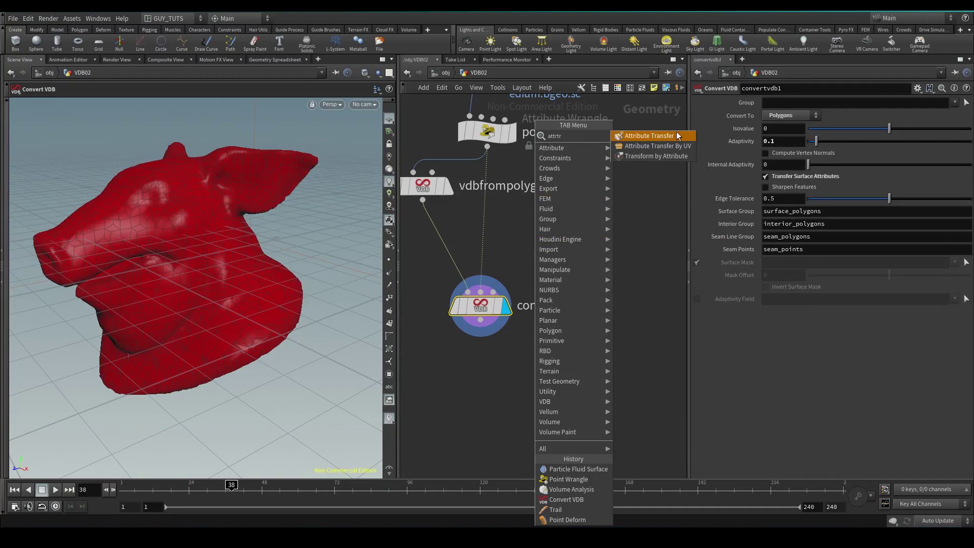
left_click(677, 133)
left_click(529, 272)
Feed attribtransfer1 with convertvdb1 first and pointwrangle2 second, display it below convertvdb1.
left_click(422, 201)
left_click(520, 264)
left_click(544, 264)
left_click(487, 131)
left_click(558, 278)
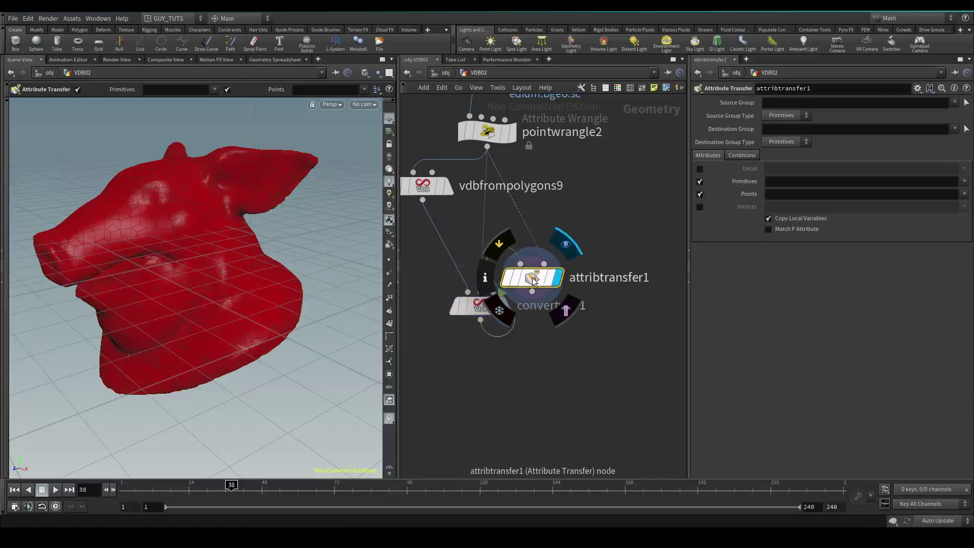
left_click_drag(533, 278, 588, 306)
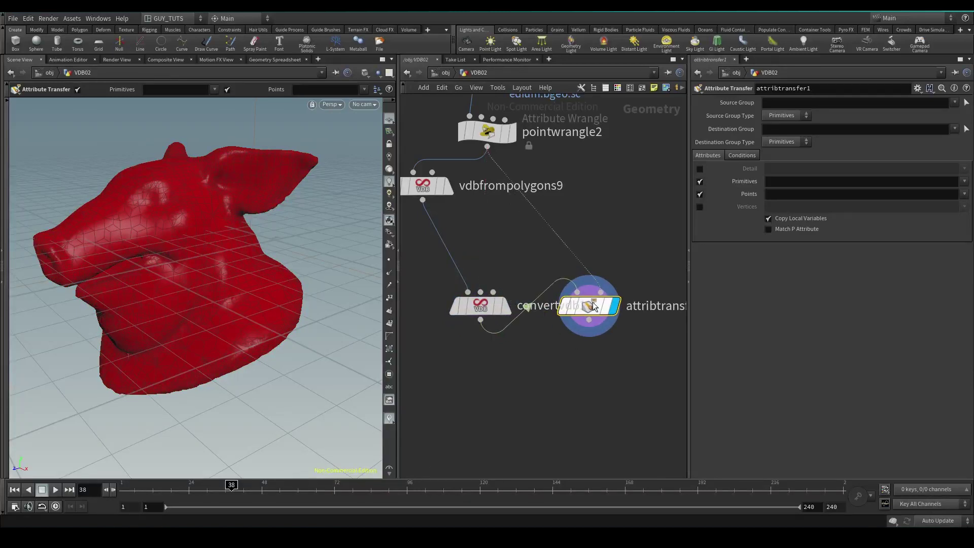
mouse_move(595, 309)
left_click_drag(594, 308, 573, 367)
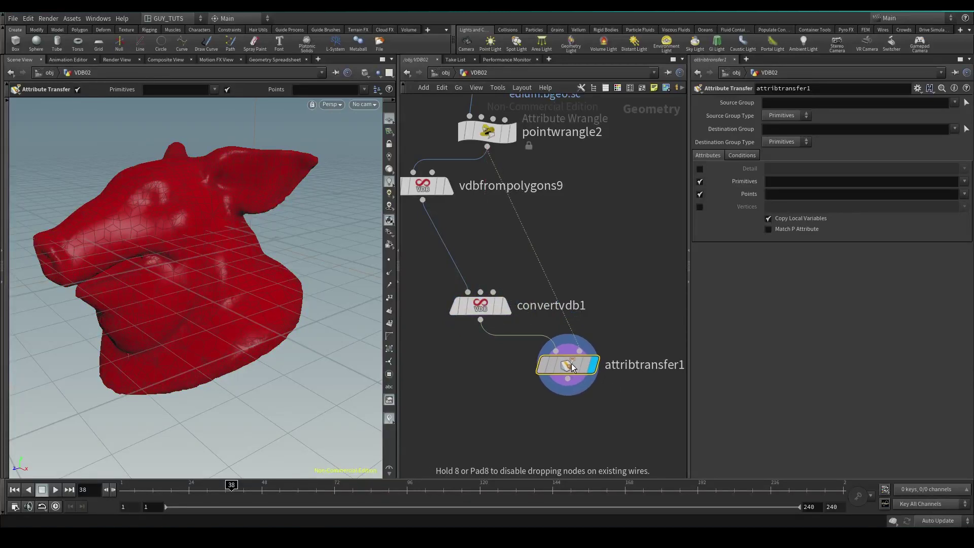
Set attribtransfer1's Conditions Distance Threshold to 6.19.
left_click(728, 155)
left_click(849, 209)
left_click_drag(809, 213, 820, 213)
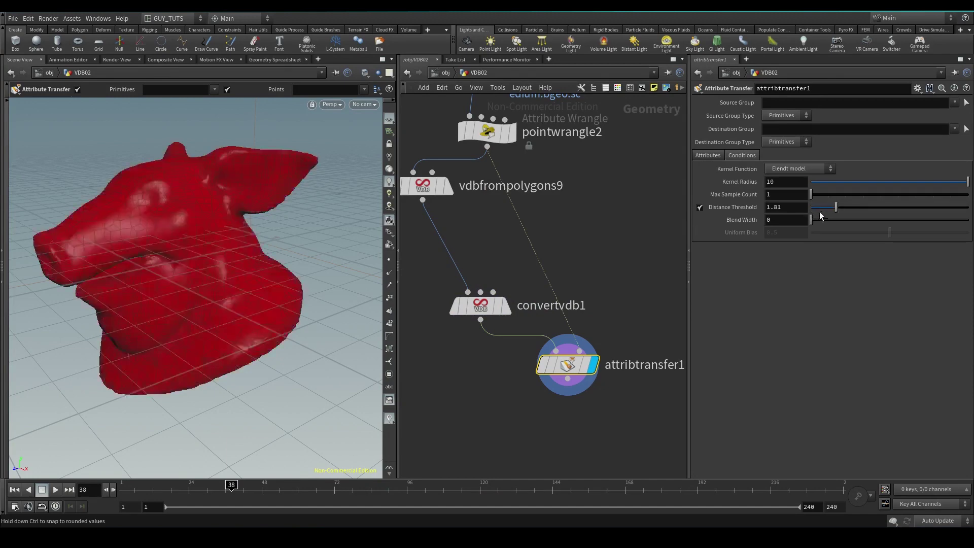
left_click_drag(878, 206, 908, 207)
scroll(623, 323, "down", 5)
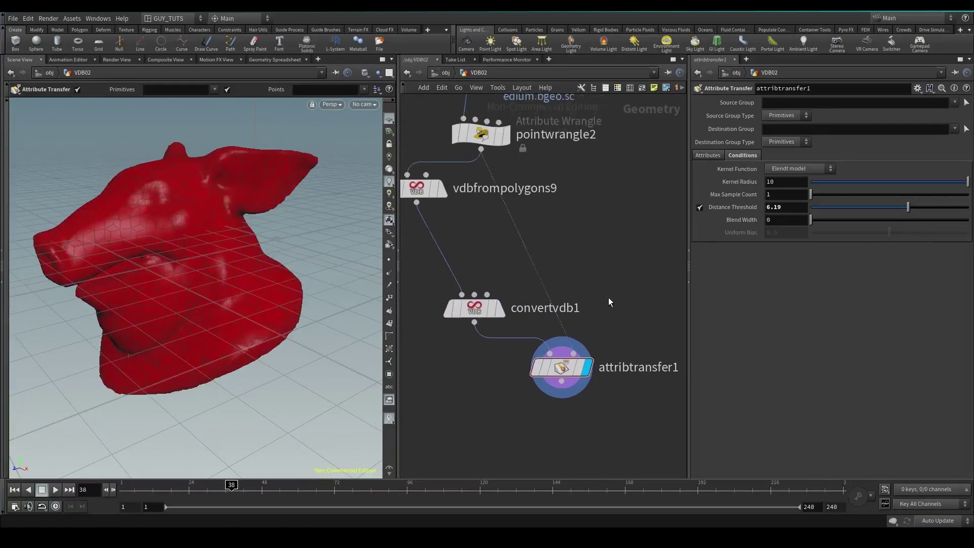